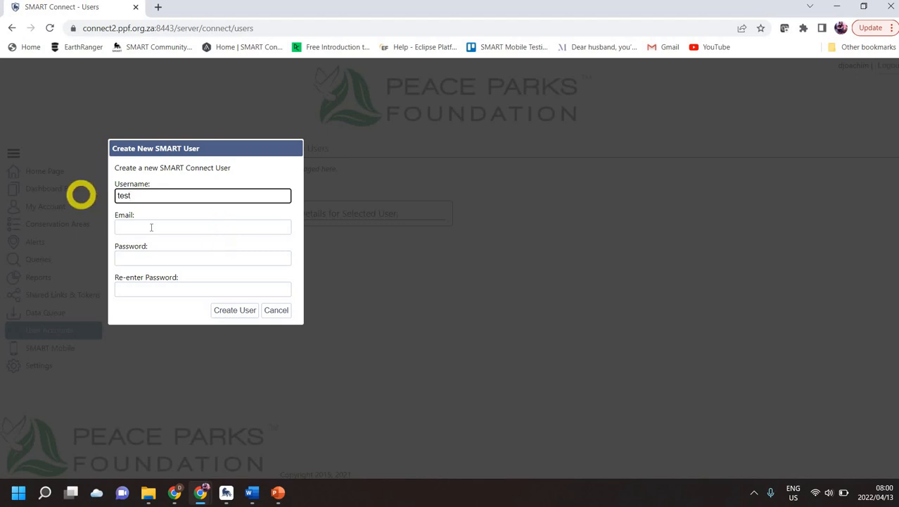
# Try creating a user with an e-mail and the 4-character password 'test', which is rejected as too short.
pyautogui.click(146, 227)
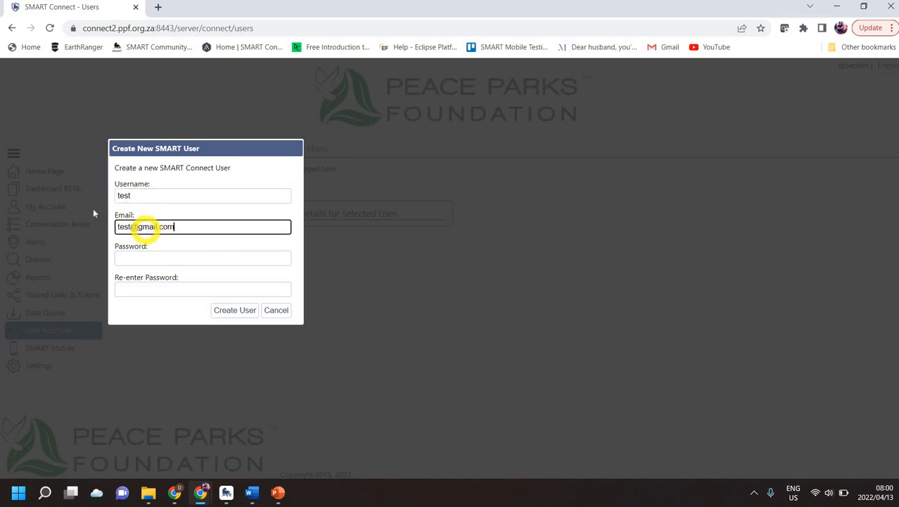
pyautogui.click(166, 254)
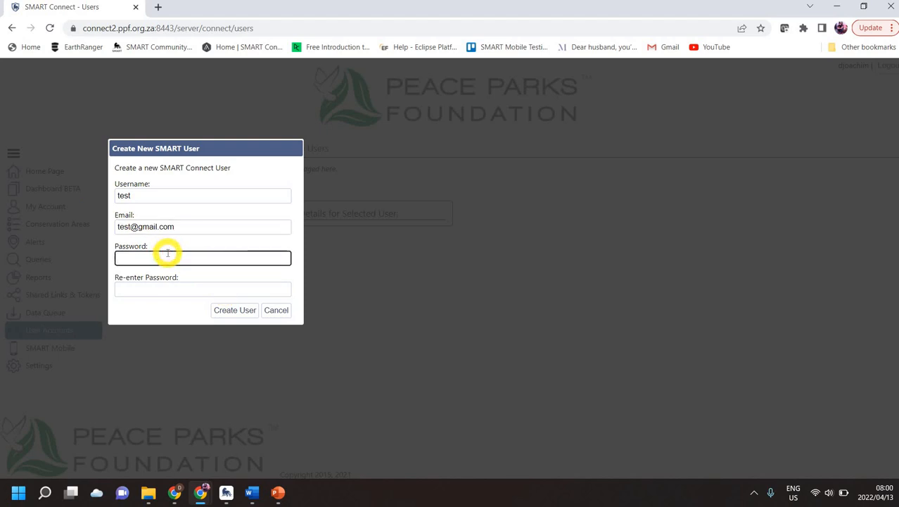
pyautogui.write('test')
pyautogui.press('Tab')
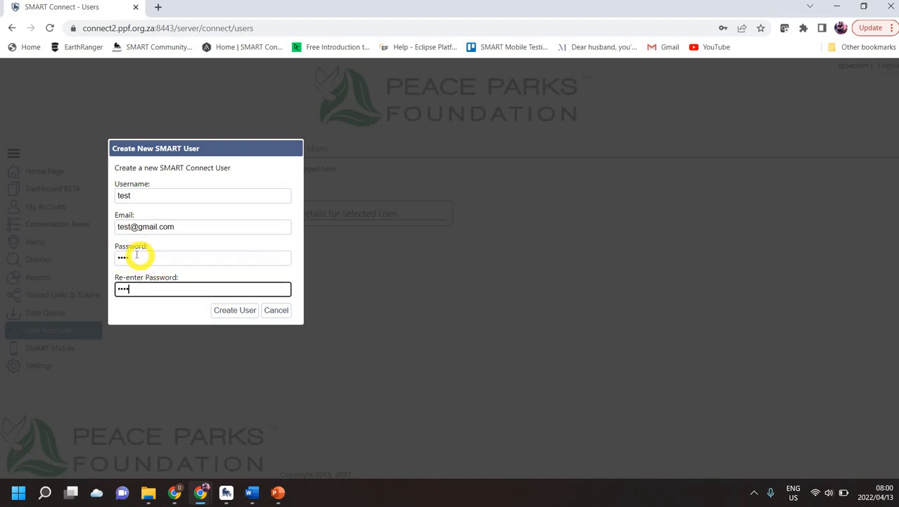
pyautogui.click(234, 311)
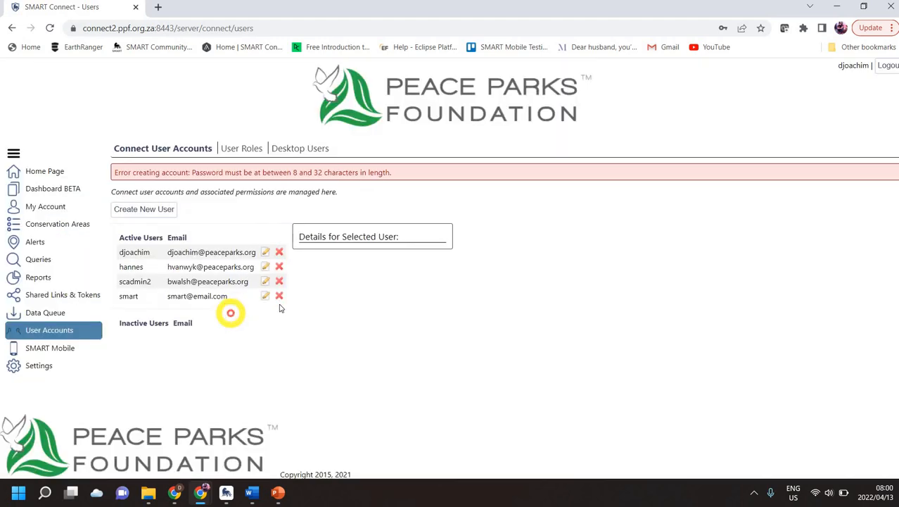
# Decline the browser's password popups and bring back a blank Create New SMART User form.
pyautogui.click(557, 198)
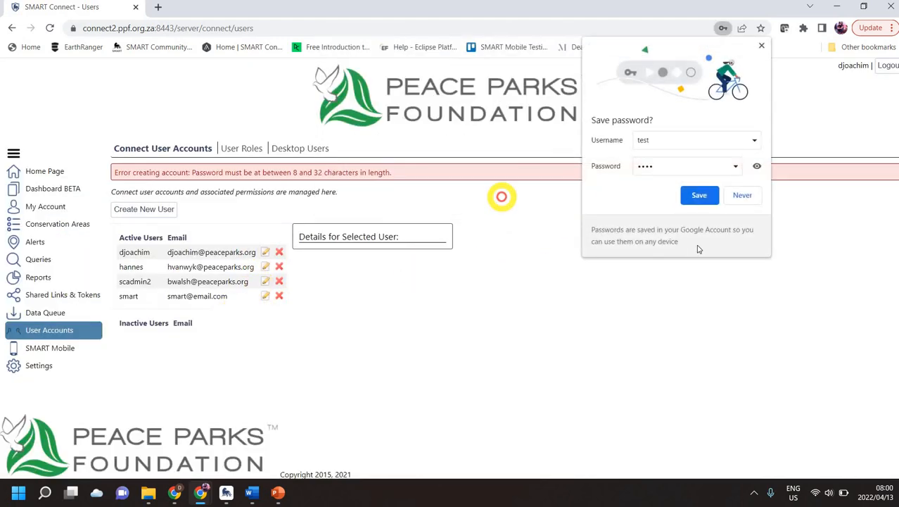
pyautogui.click(743, 195)
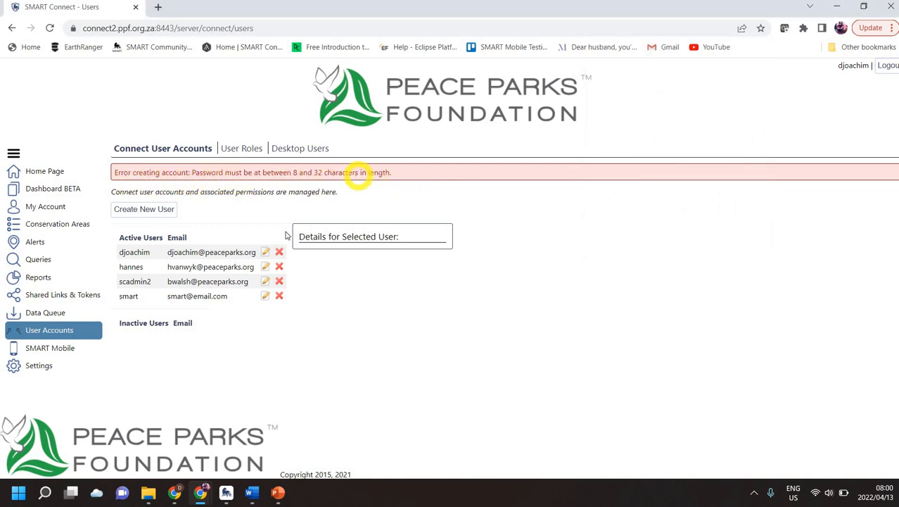
pyautogui.click(167, 213)
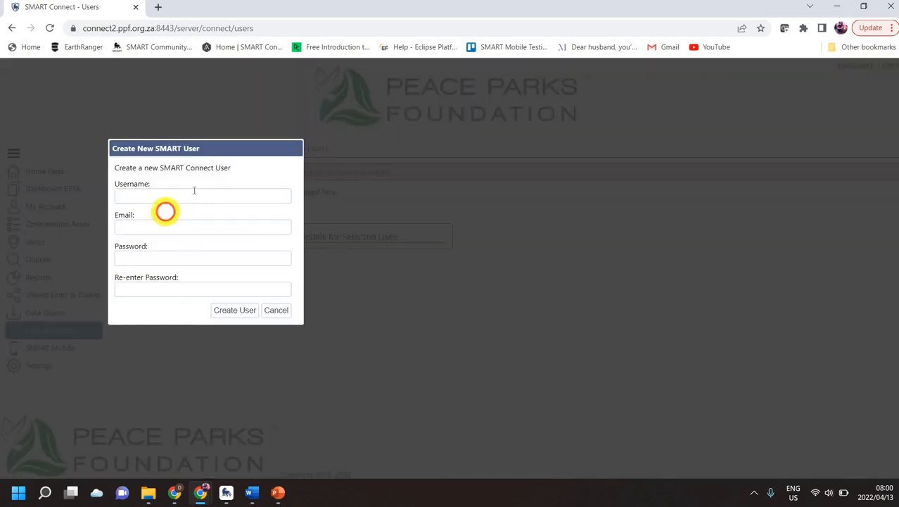
pyautogui.click(191, 198)
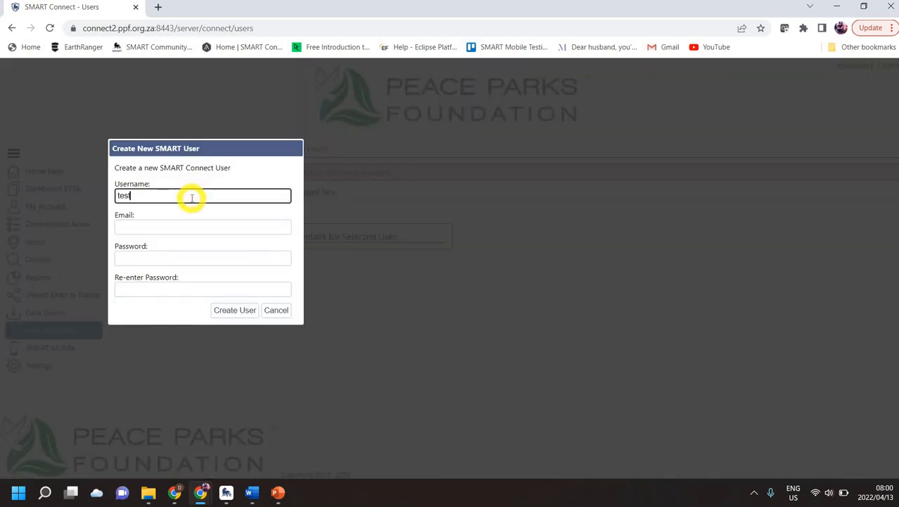
pyautogui.press('Tab')
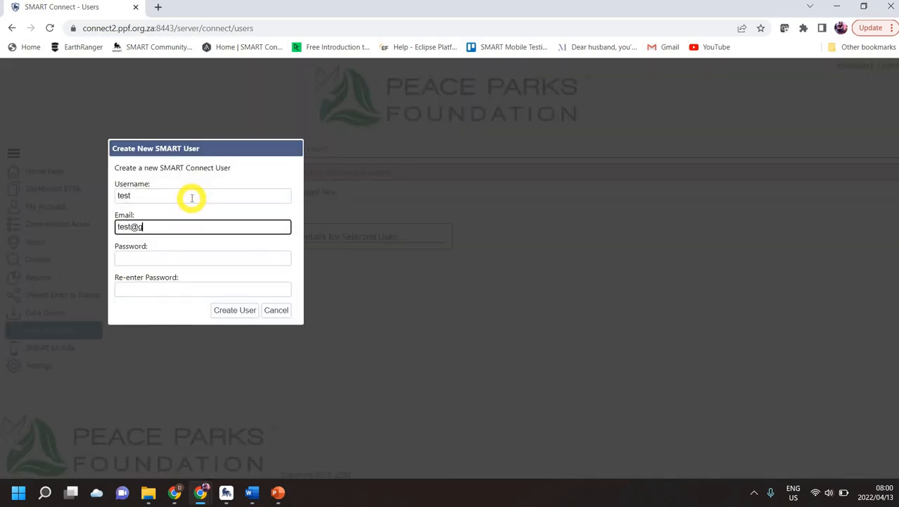
pyautogui.press('Tab')
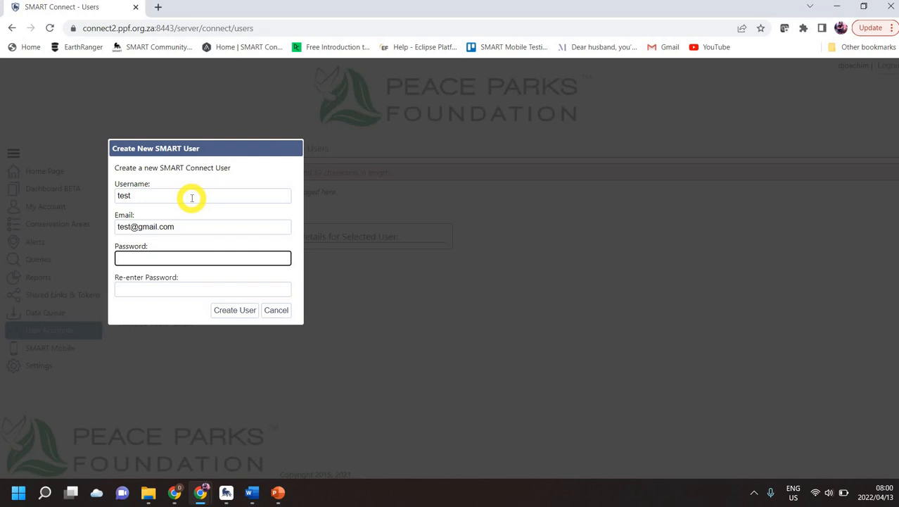
pyautogui.write('test123456')
pyautogui.press('Tab')
pyautogui.write('test123456')
pyautogui.click(241, 310)
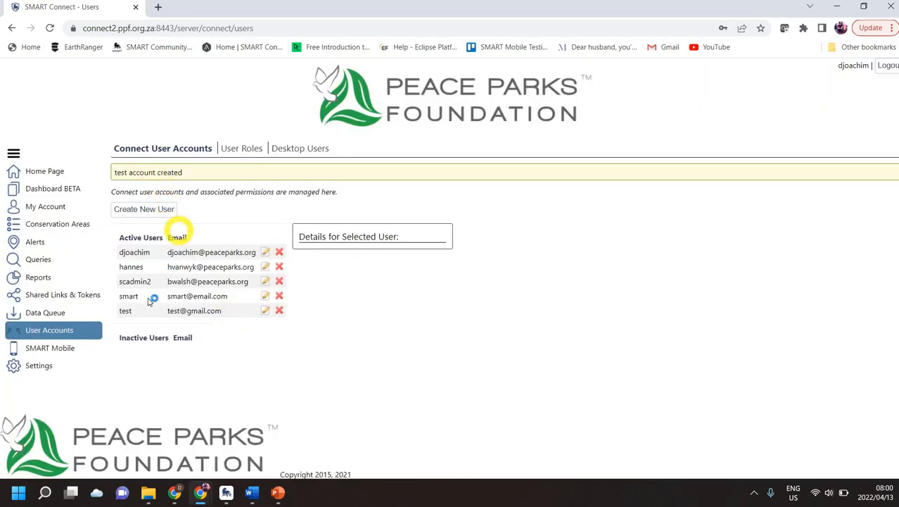
pyautogui.click(201, 310)
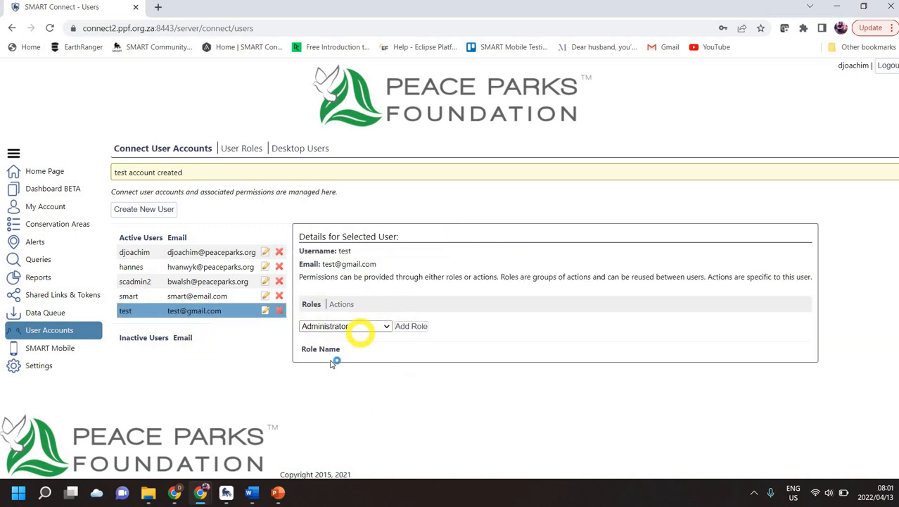
pyautogui.click(185, 267)
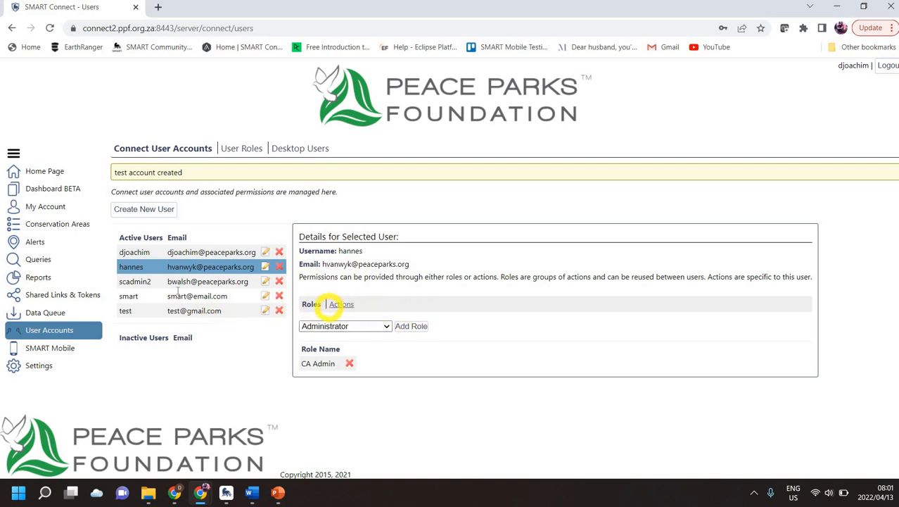
# Look at user test again, then review the Administrator, CA Admin and Conservation Manager role actions.
pyautogui.click(189, 310)
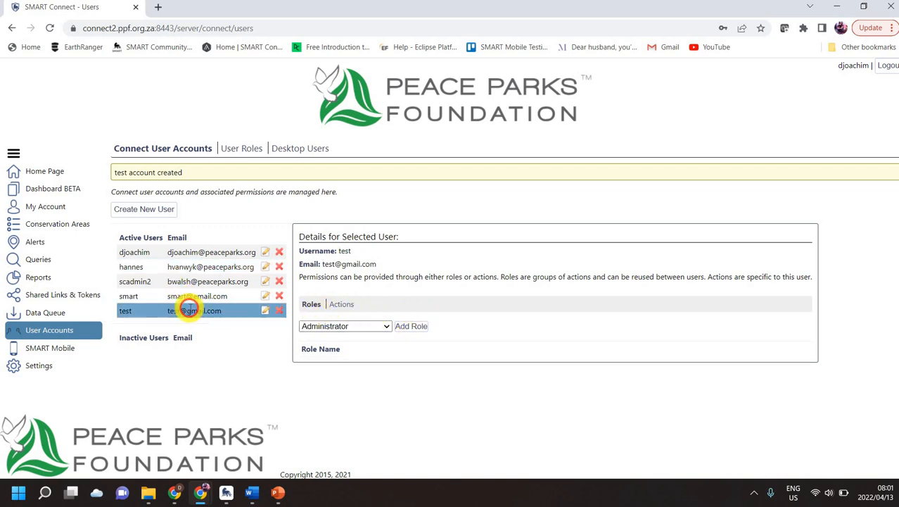
pyautogui.click(246, 149)
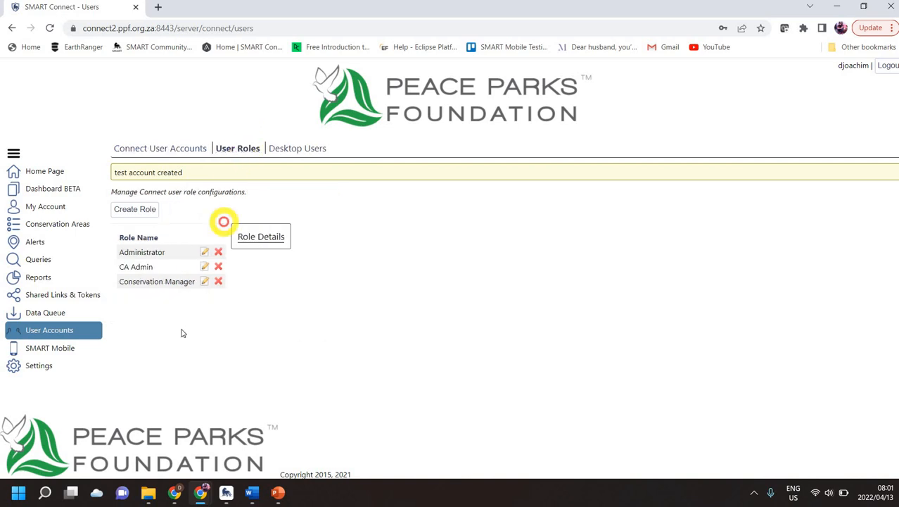
pyautogui.click(141, 253)
pyautogui.click(145, 266)
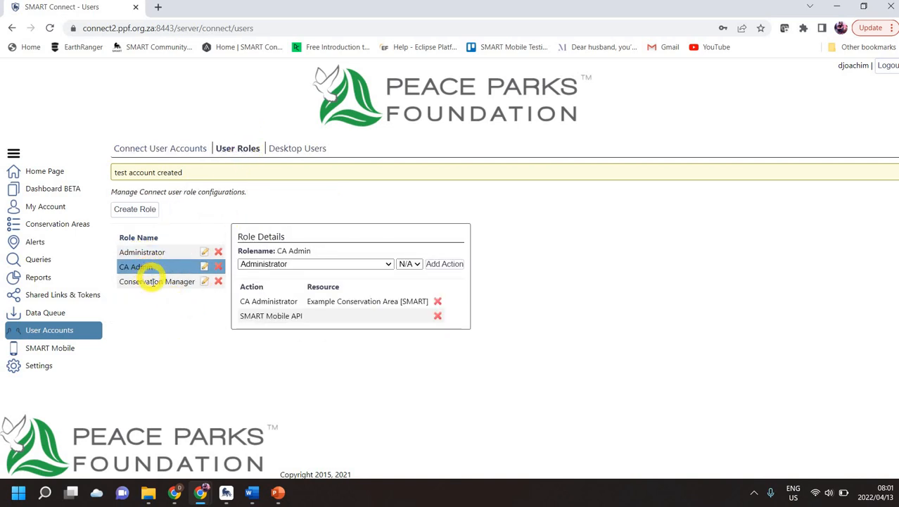
pyautogui.click(149, 282)
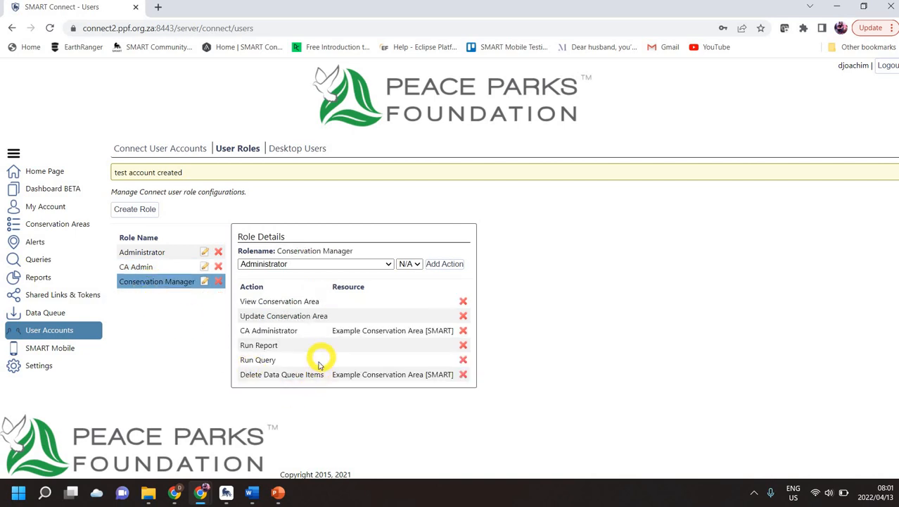
# Create a new role named Example from the Create Role form.
pyautogui.click(143, 213)
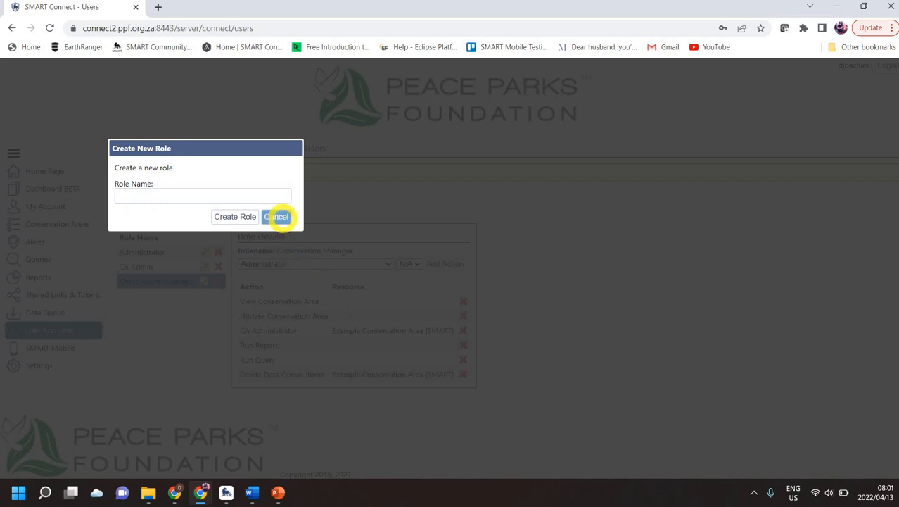
pyautogui.click(277, 217)
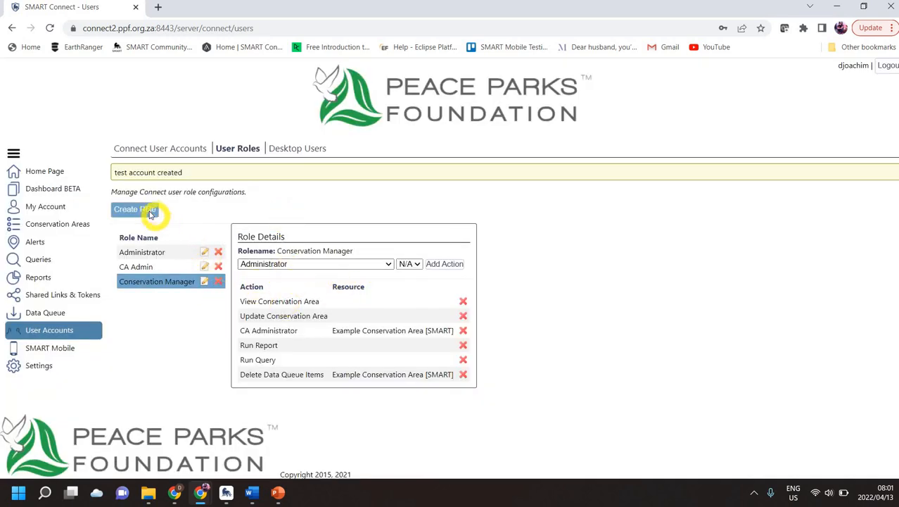
pyautogui.click(150, 213)
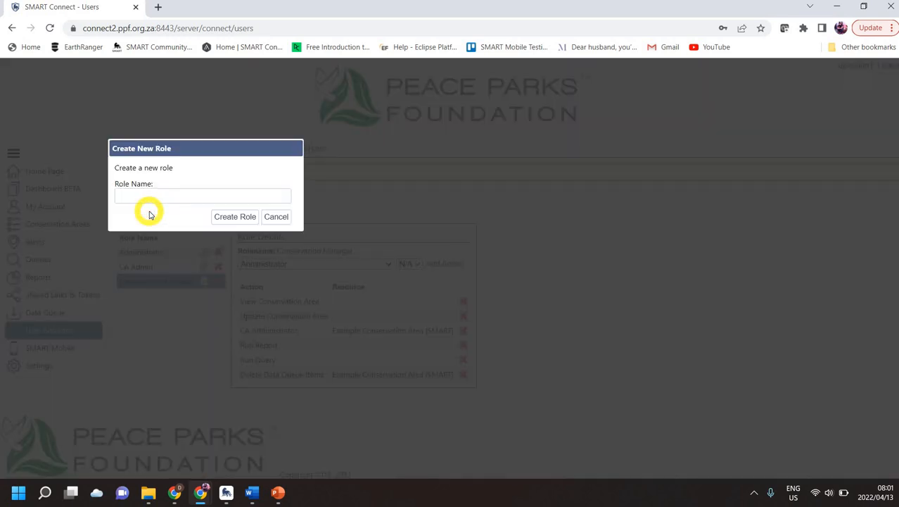
pyautogui.click(143, 198)
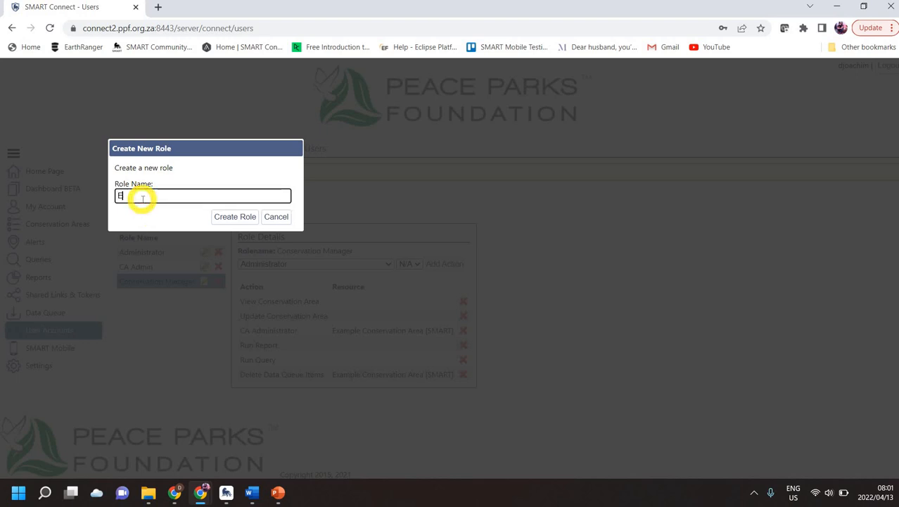
pyautogui.click(236, 215)
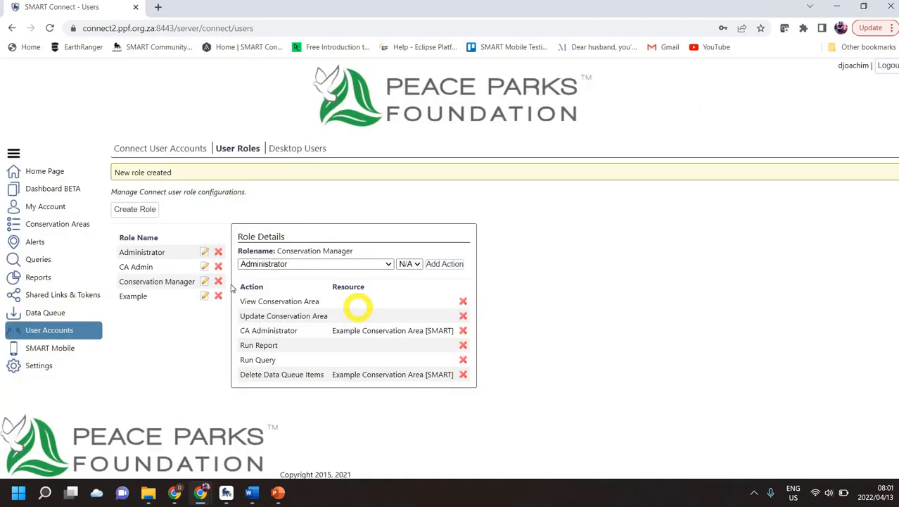
# Open the empty Example role and select View Conservation Area as its permission.
pyautogui.click(160, 296)
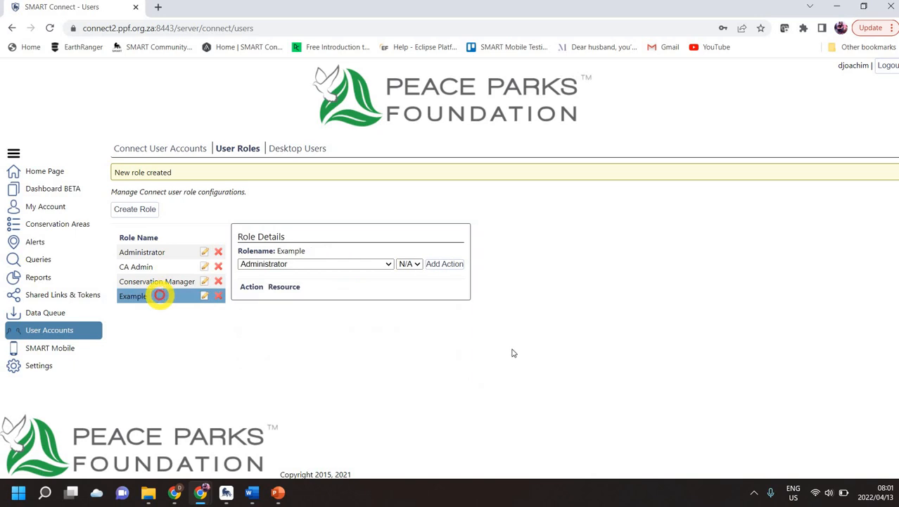
pyautogui.click(388, 265)
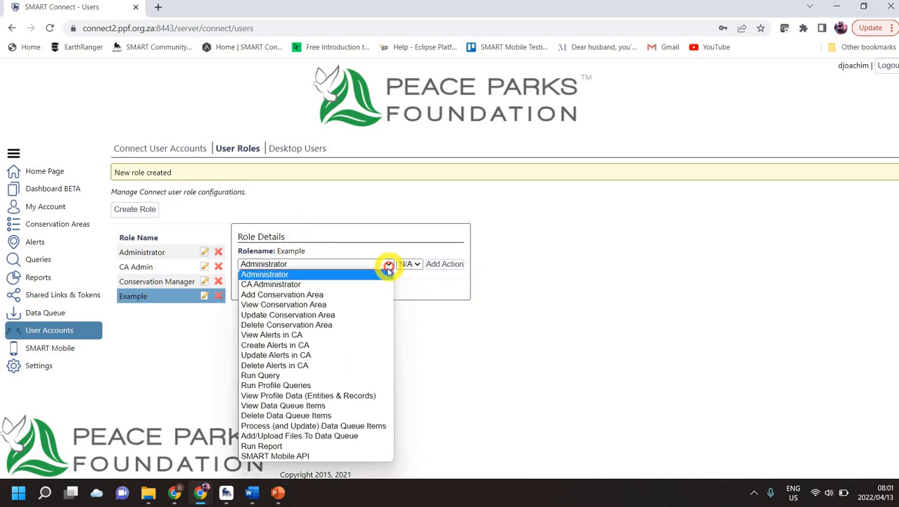
pyautogui.click(352, 303)
pyautogui.click(387, 263)
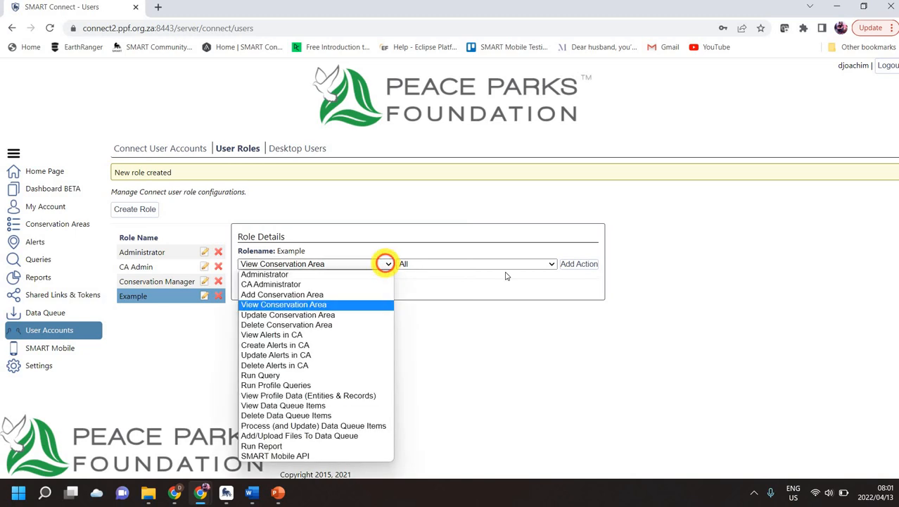
pyautogui.click(327, 265)
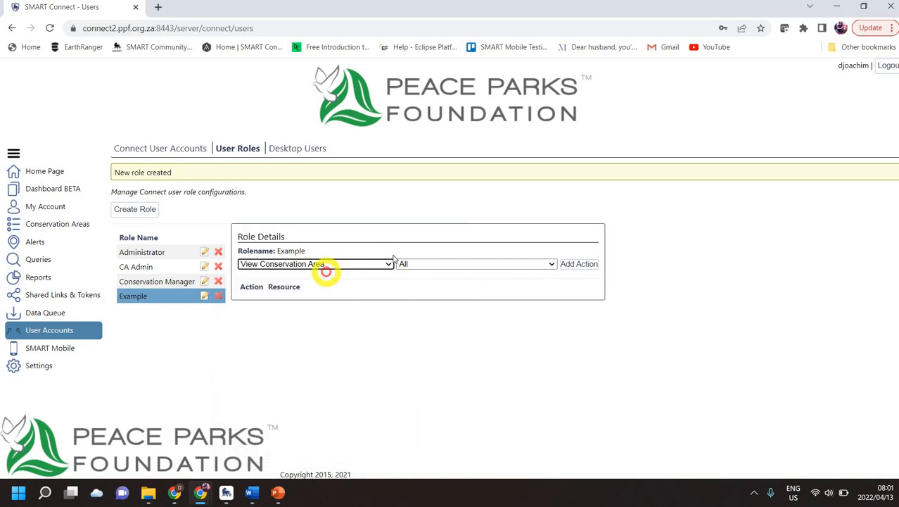
# Choose Peace Parks Foundation v2 [PPF] as the resource and add the action to Example.
pyautogui.click(369, 266)
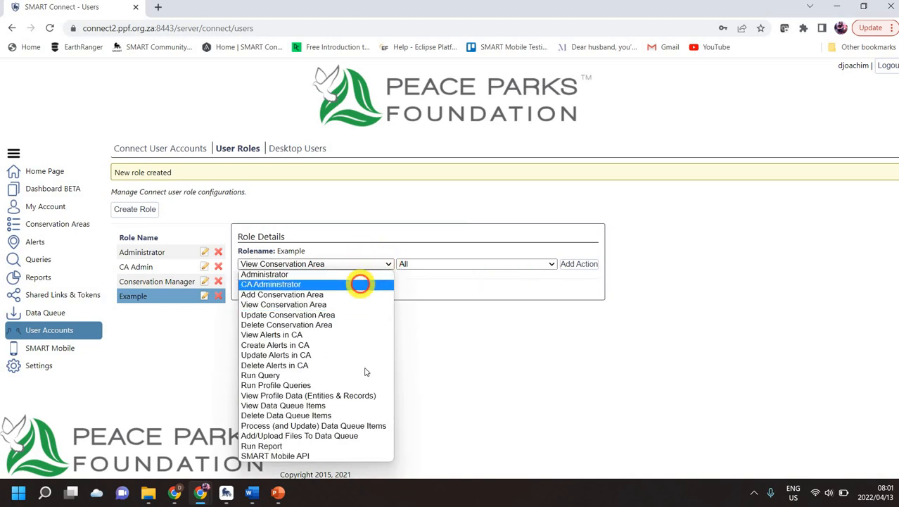
pyautogui.click(553, 265)
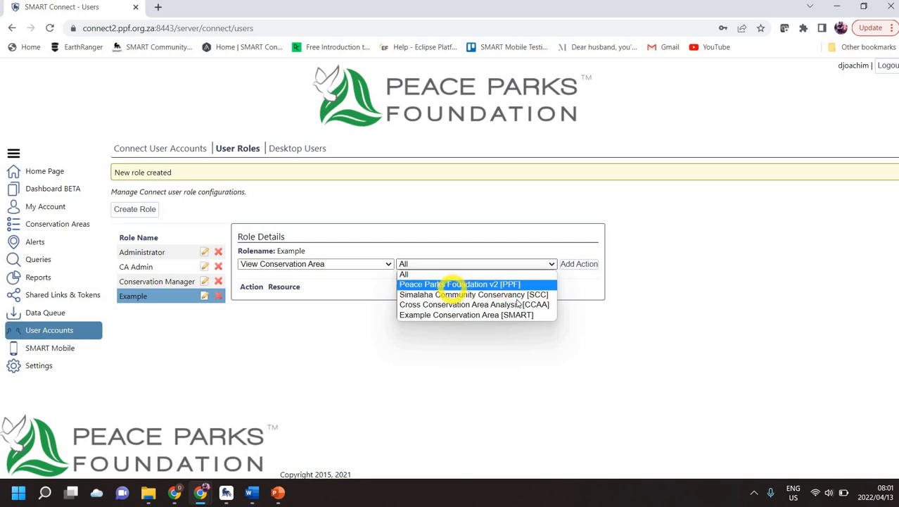
pyautogui.click(454, 284)
pyautogui.click(581, 264)
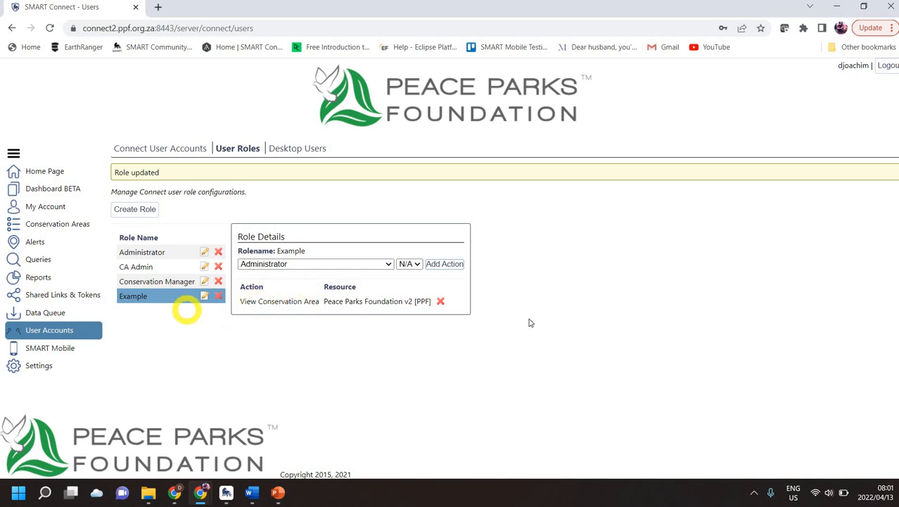
pyautogui.click(388, 265)
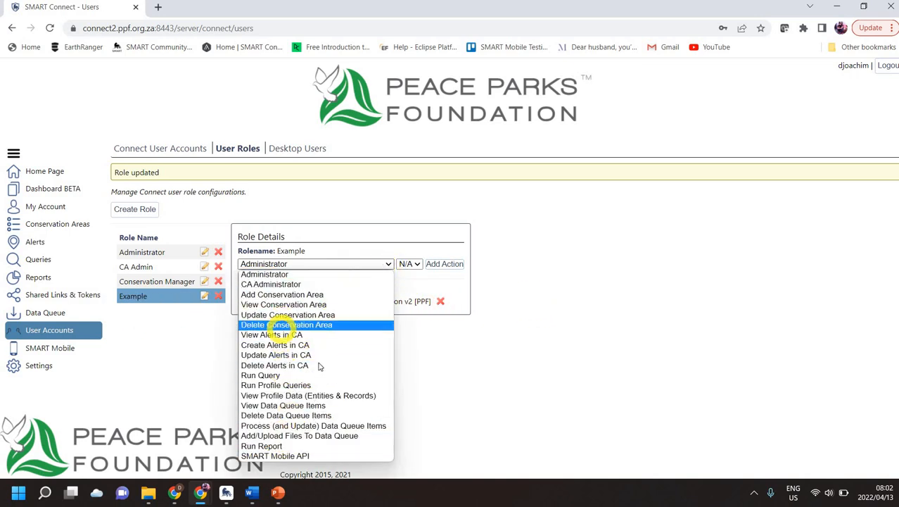
pyautogui.click(484, 341)
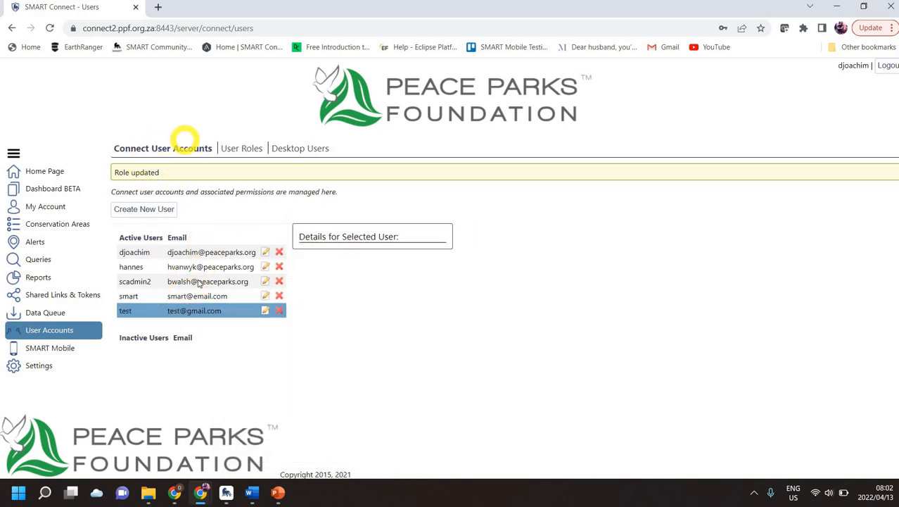
# Add the Example role to user test's roles.
pyautogui.click(215, 310)
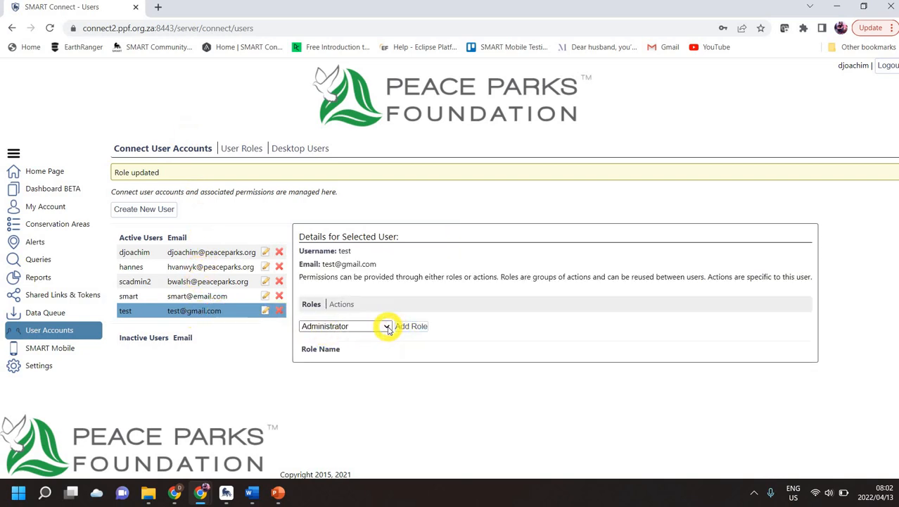
pyautogui.click(386, 327)
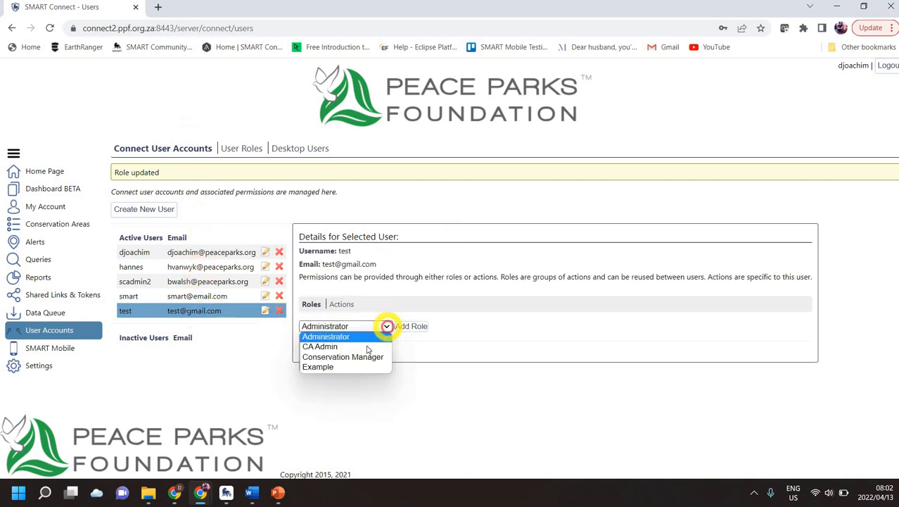
pyautogui.click(327, 367)
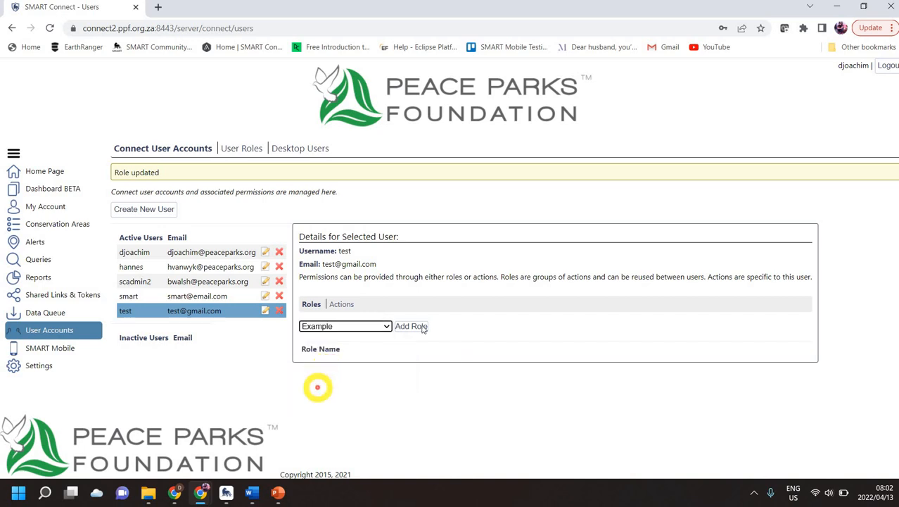
pyautogui.click(412, 326)
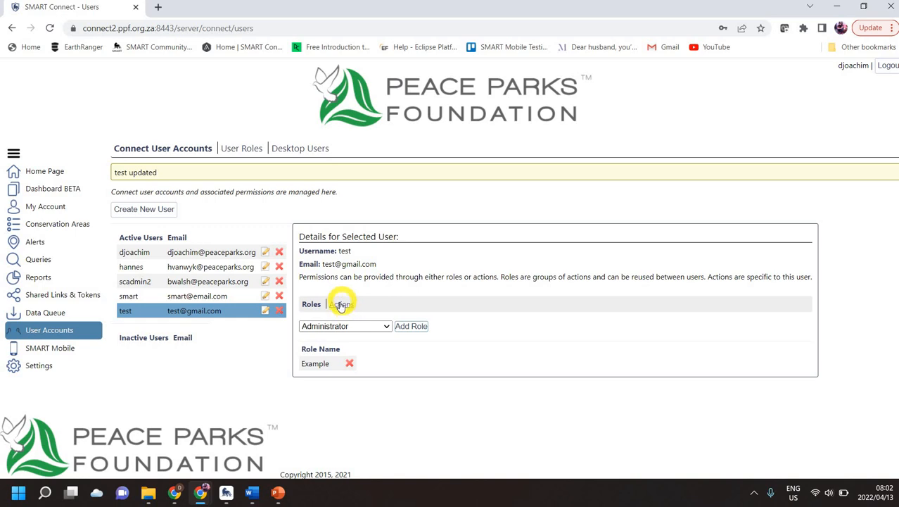
# Give user test a direct View Alerts in CA action on Peace Parks Foundation v2 [PPF].
pyautogui.click(344, 304)
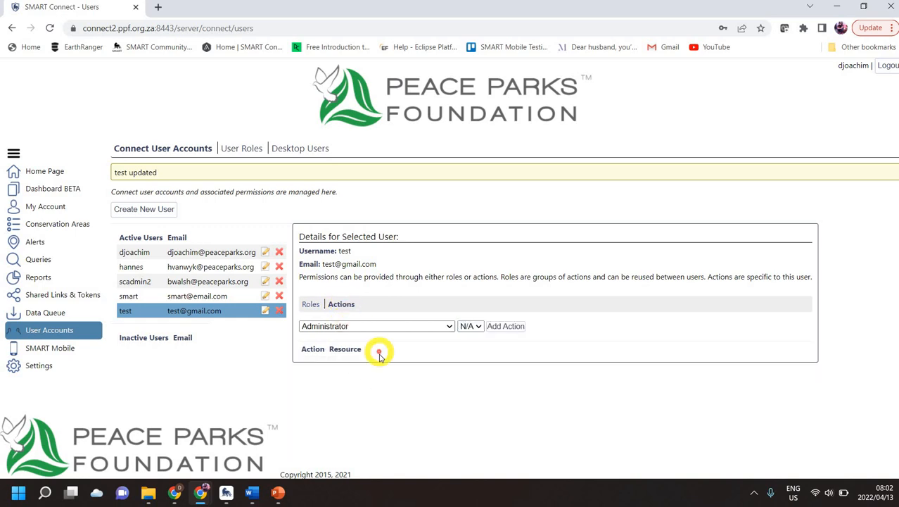
pyautogui.click(448, 326)
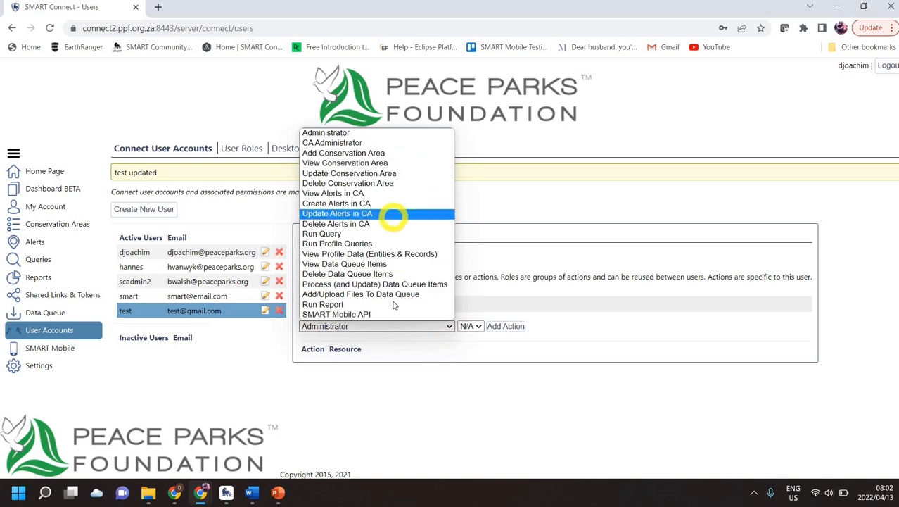
pyautogui.click(354, 193)
pyautogui.click(611, 326)
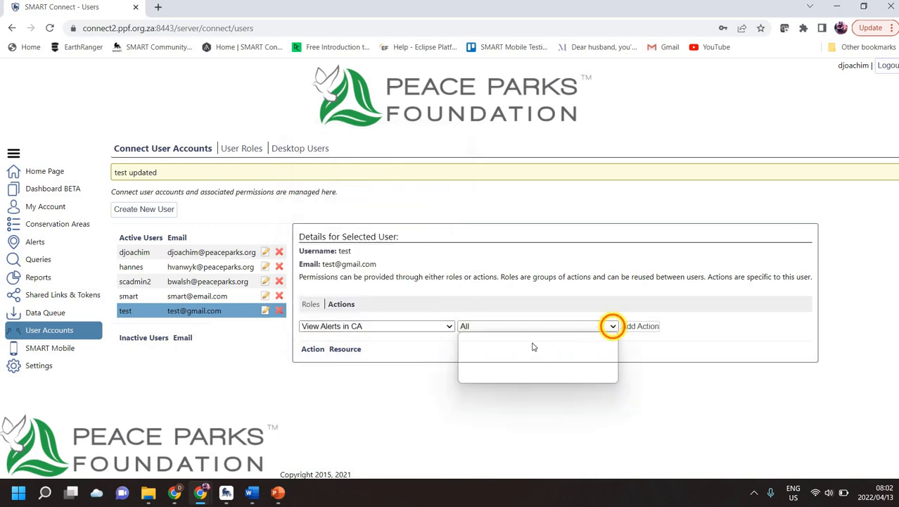
pyautogui.click(524, 346)
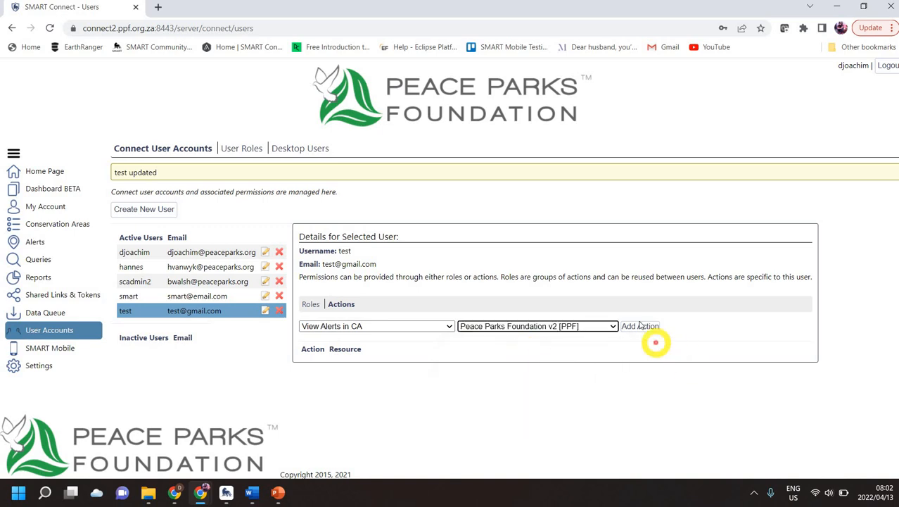
pyautogui.click(637, 327)
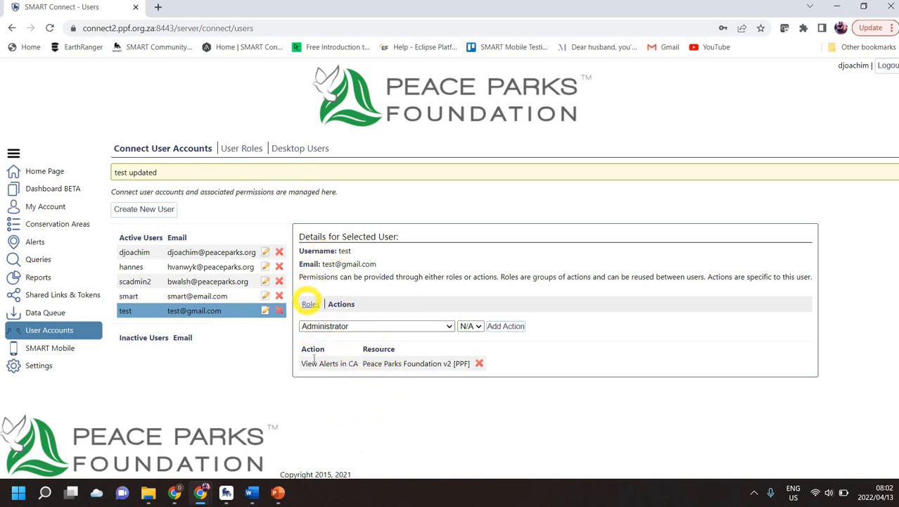
pyautogui.click(310, 303)
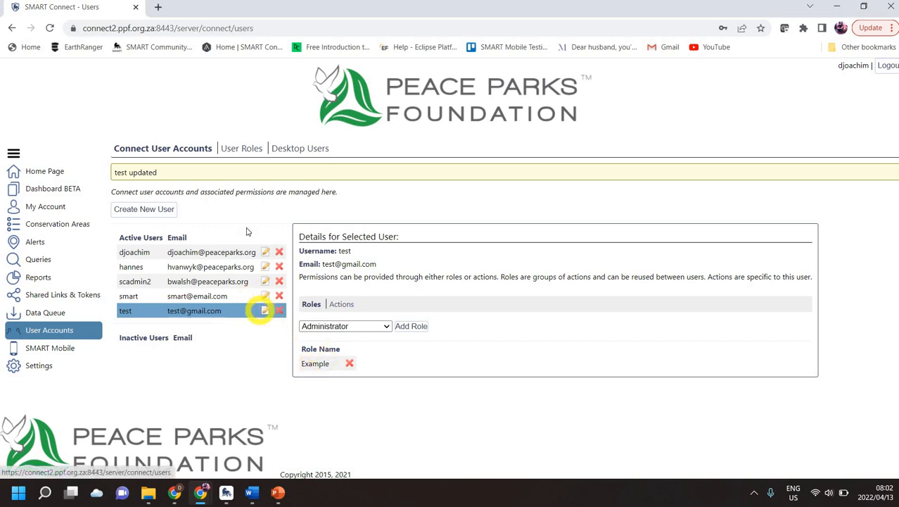
# Return to User Roles to check Example's View Conservation Area permission on PPF.
pyautogui.click(240, 148)
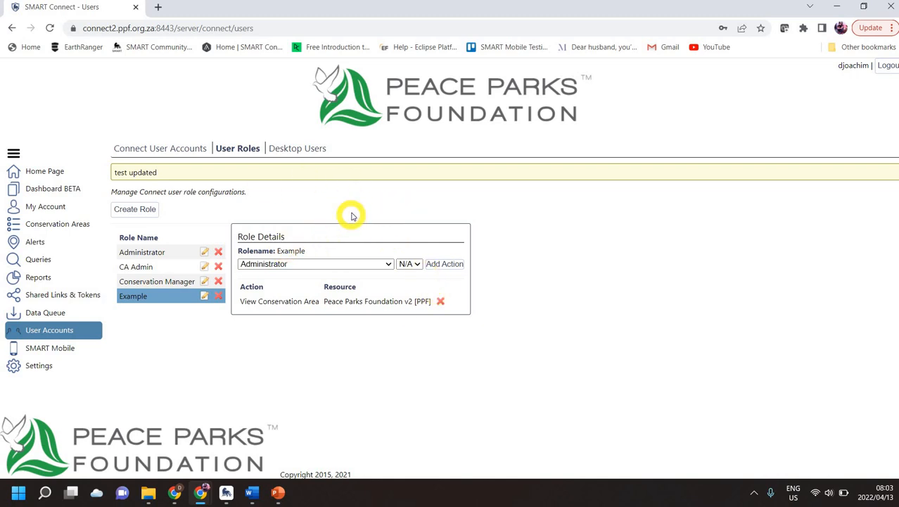
# Browse the Desktop Users list and bring up a blank new desktop user form.
pyautogui.click(295, 149)
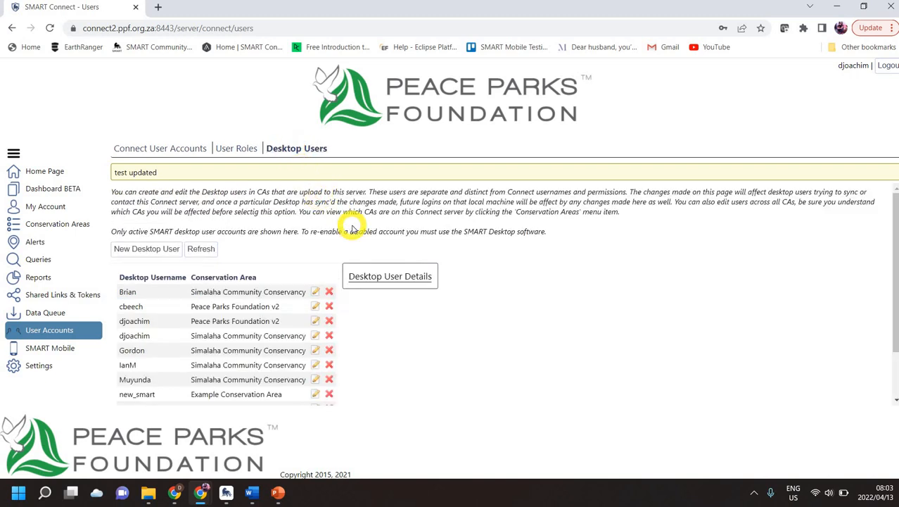
pyautogui.scroll(-1, 211, 352)
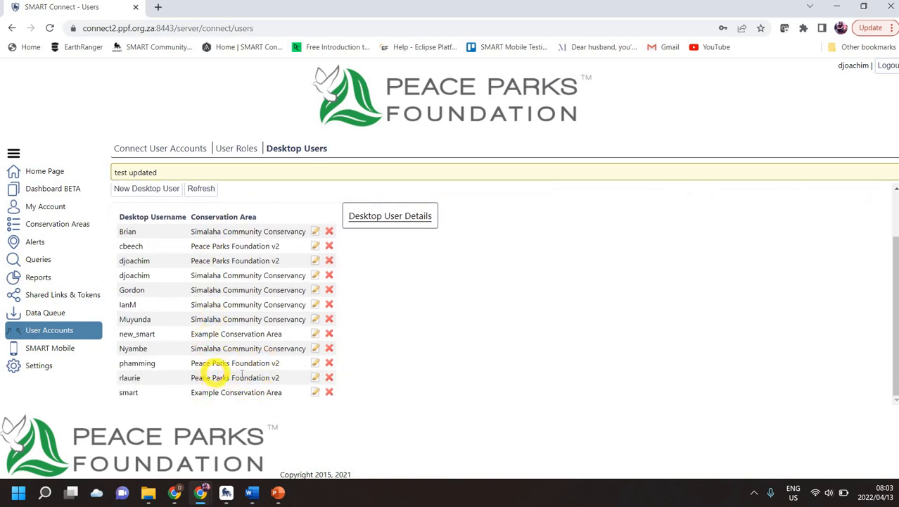
pyautogui.scroll(1, 239, 375)
pyautogui.scroll(-1, 211, 345)
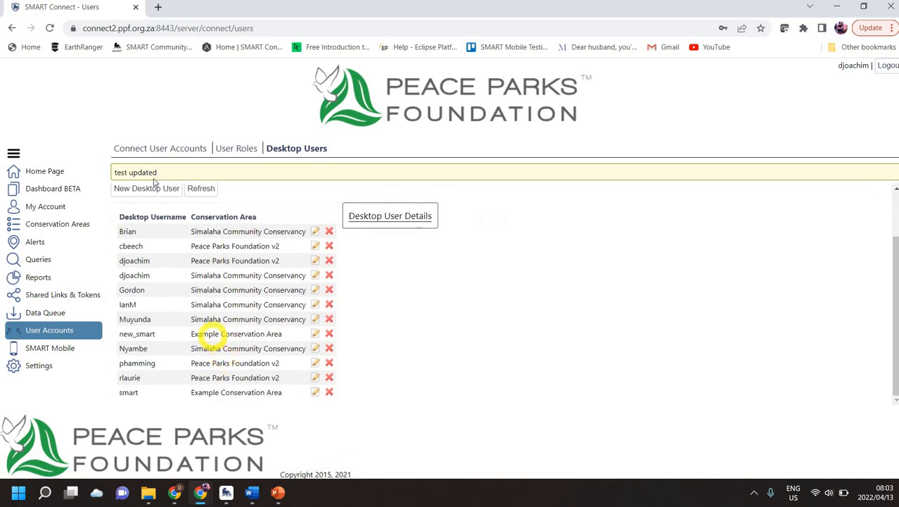
pyautogui.click(144, 186)
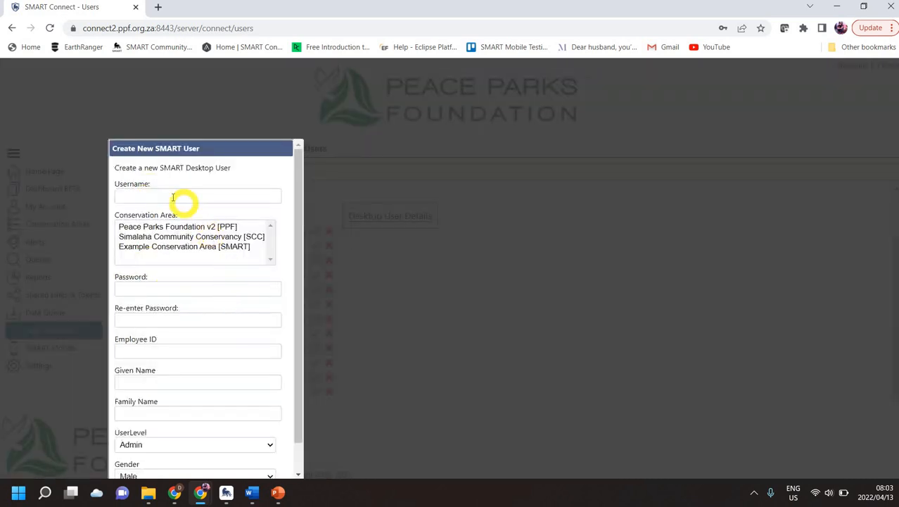
# Enter the desktop username, Peace Parks Foundation v2 area, password twice and employee ID.
pyautogui.click(172, 196)
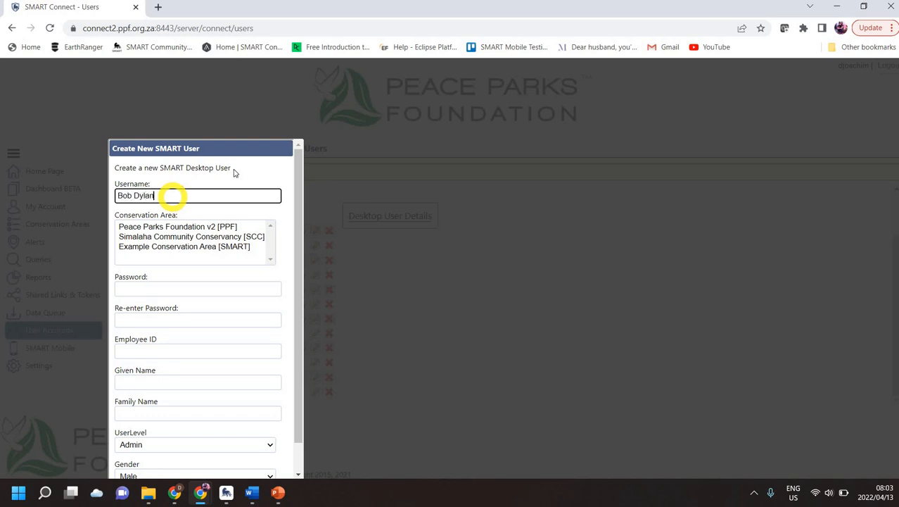
pyautogui.click(162, 226)
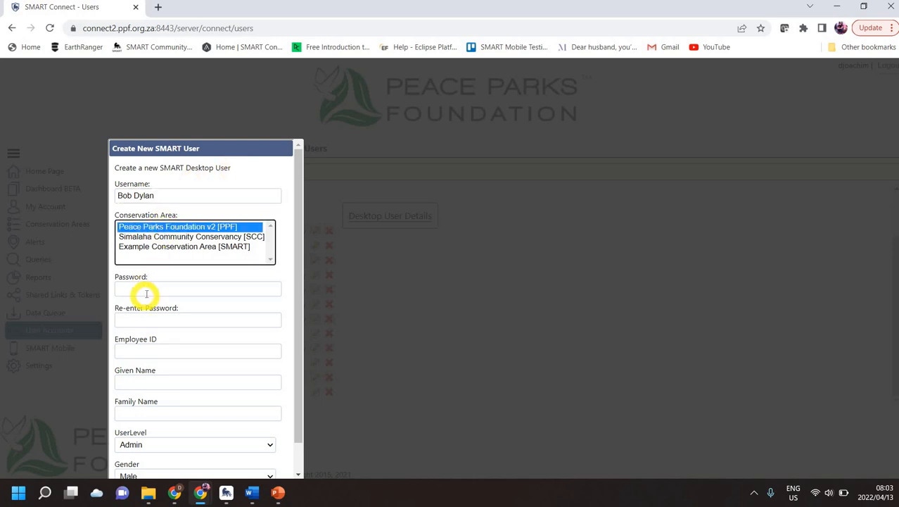
pyautogui.click(146, 293)
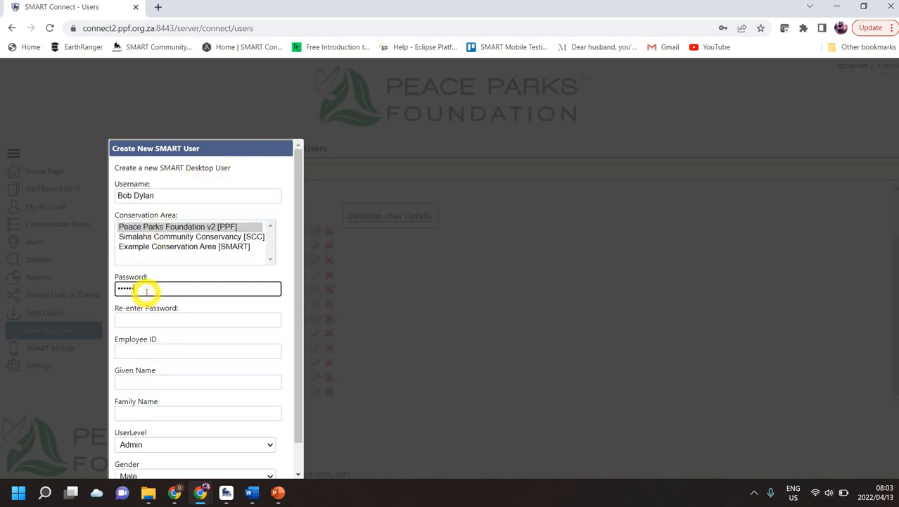
pyautogui.press('Tab')
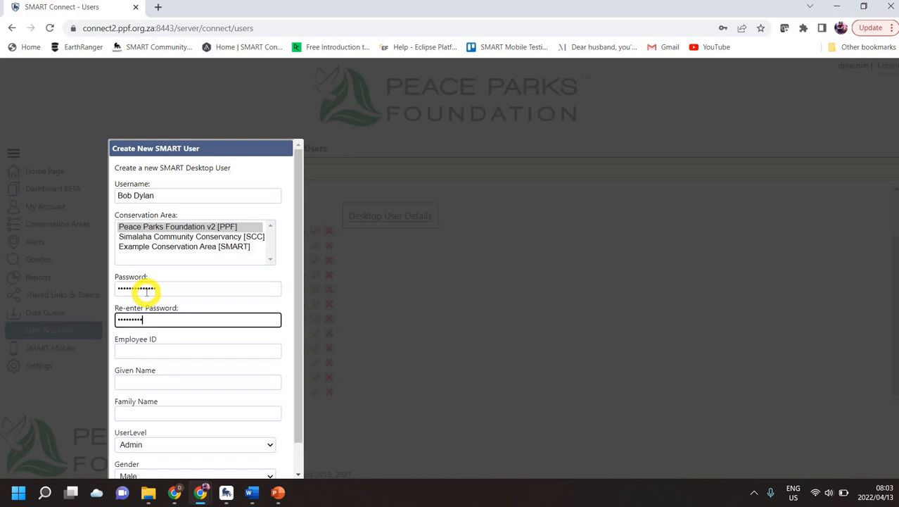
pyautogui.click(177, 350)
# Set the user level to Data Entry and create the desktop user.
pyautogui.scroll(-1, 197, 324)
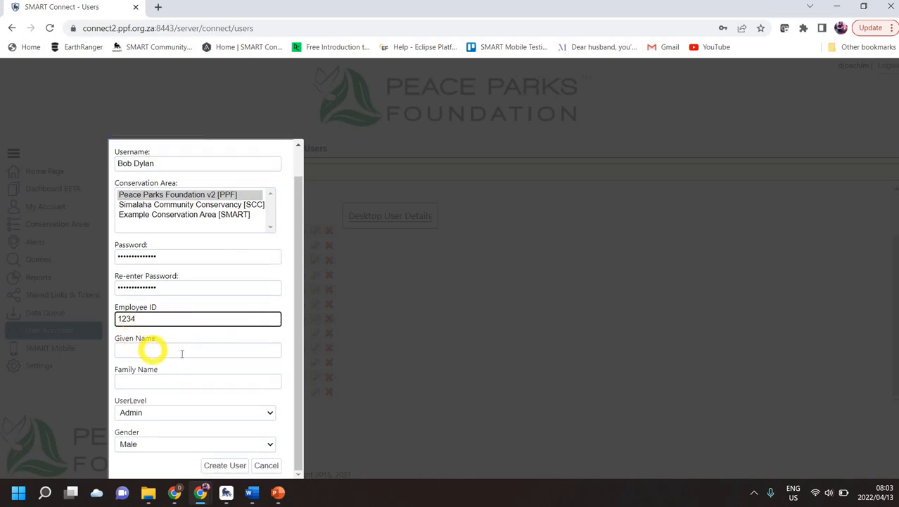
pyautogui.click(269, 412)
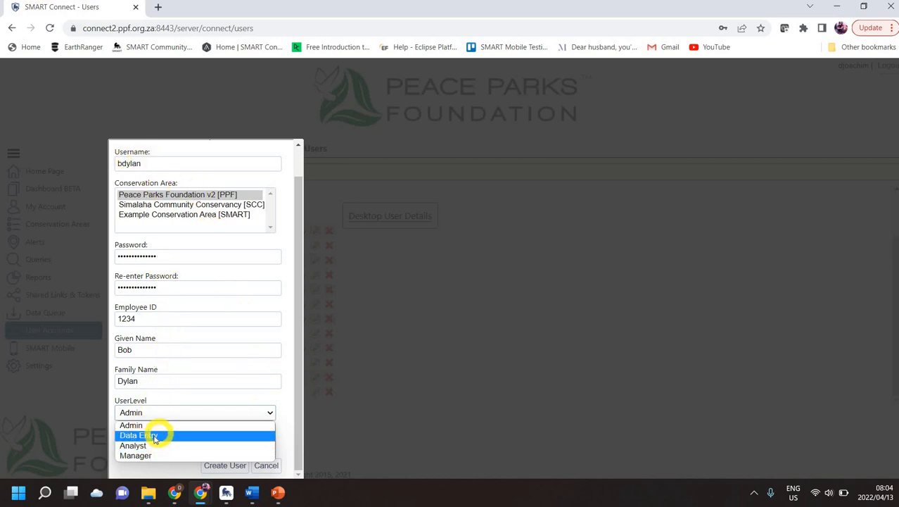
pyautogui.click(214, 439)
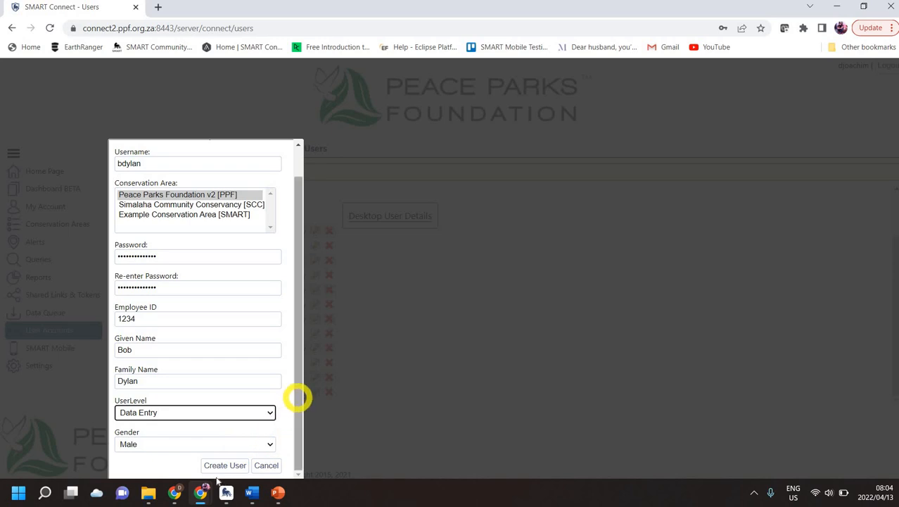
pyautogui.moveTo(226, 491)
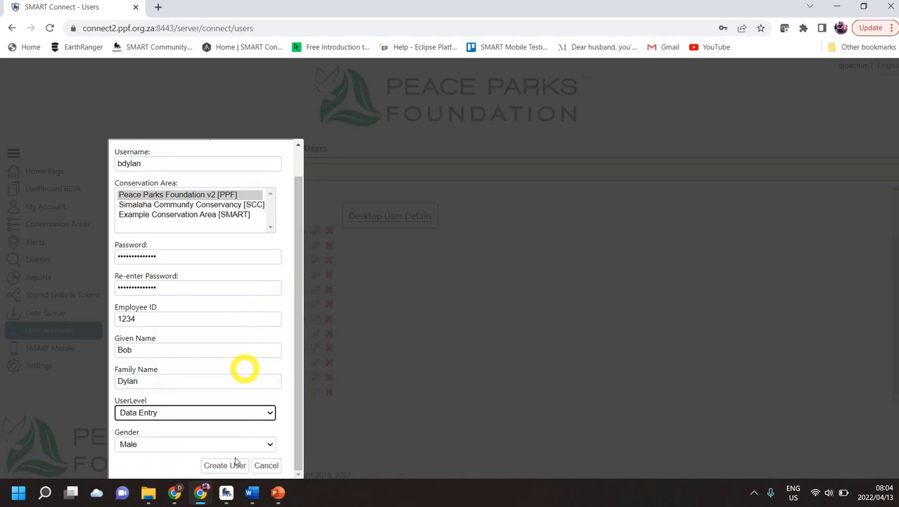
pyautogui.click(225, 465)
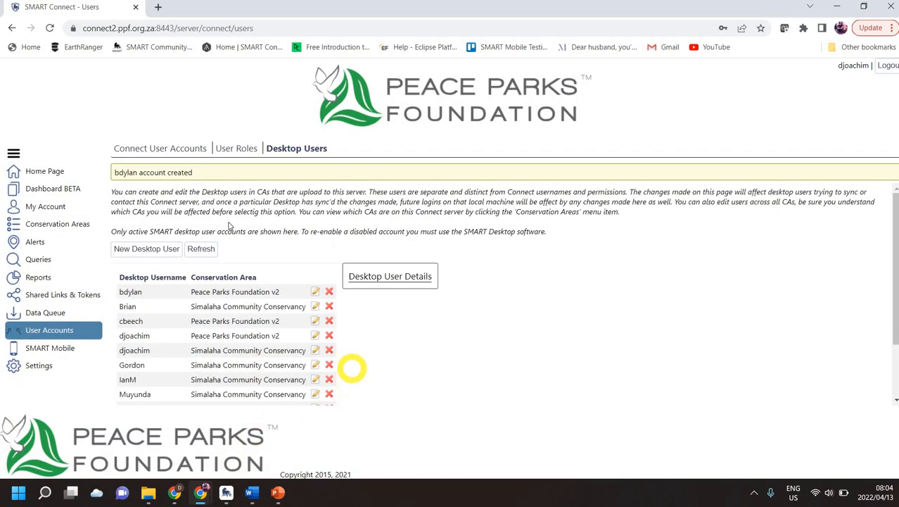
# Open the new desktop user's details, tick its PPF conservation area, and switch to SMART Desktop.
pyautogui.scroll(-2, 282, 304)
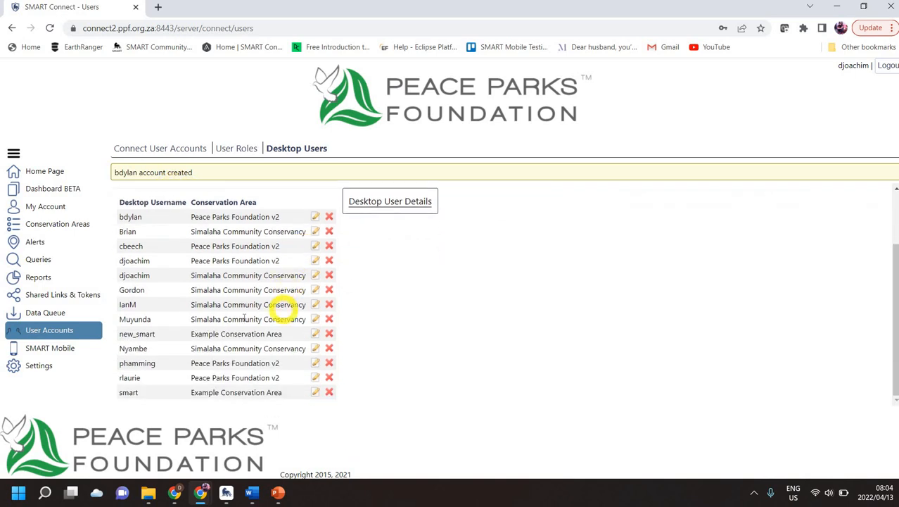
pyautogui.click(204, 217)
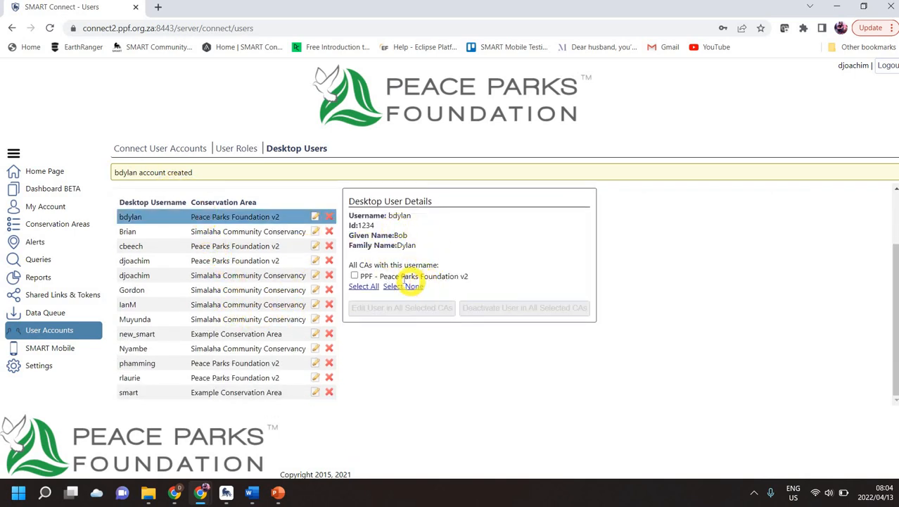
pyautogui.click(356, 276)
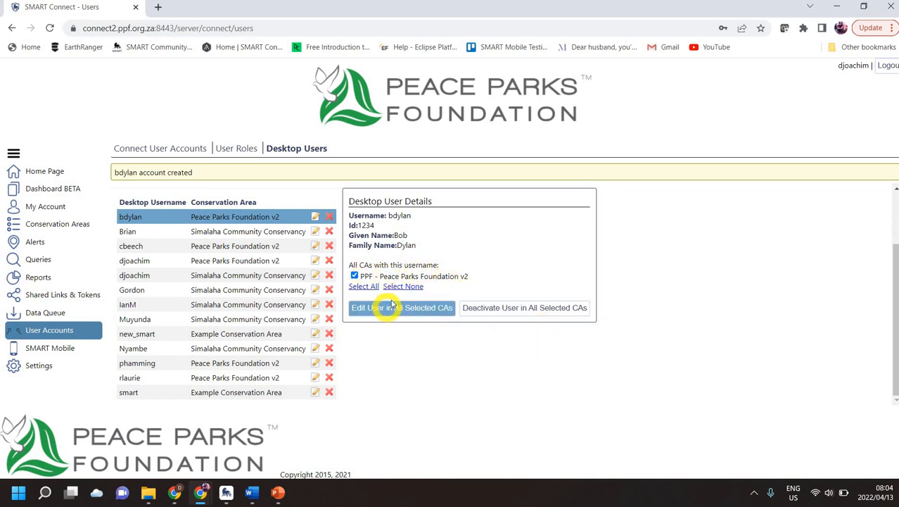
pyautogui.click(226, 492)
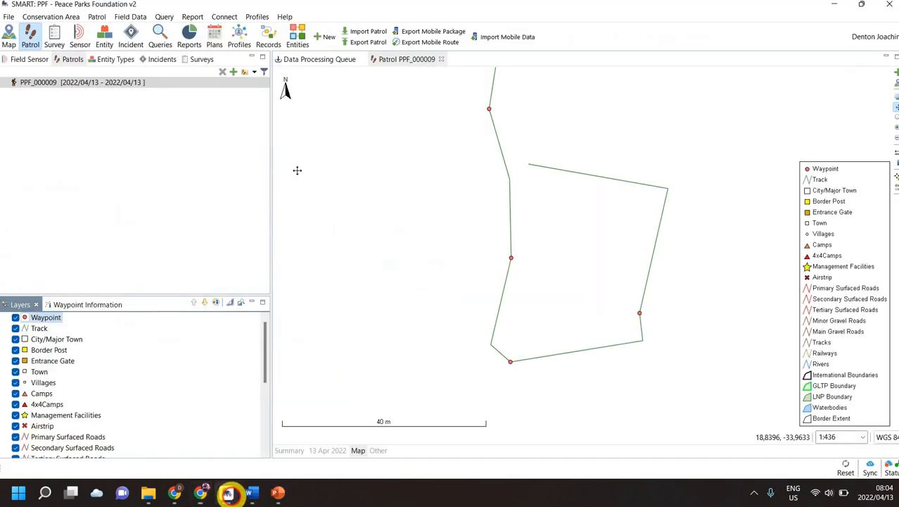
# Sync all changes with SMART Connect using the account password and acknowledge the background download notice.
pyautogui.click(225, 17)
pyautogui.click(239, 29)
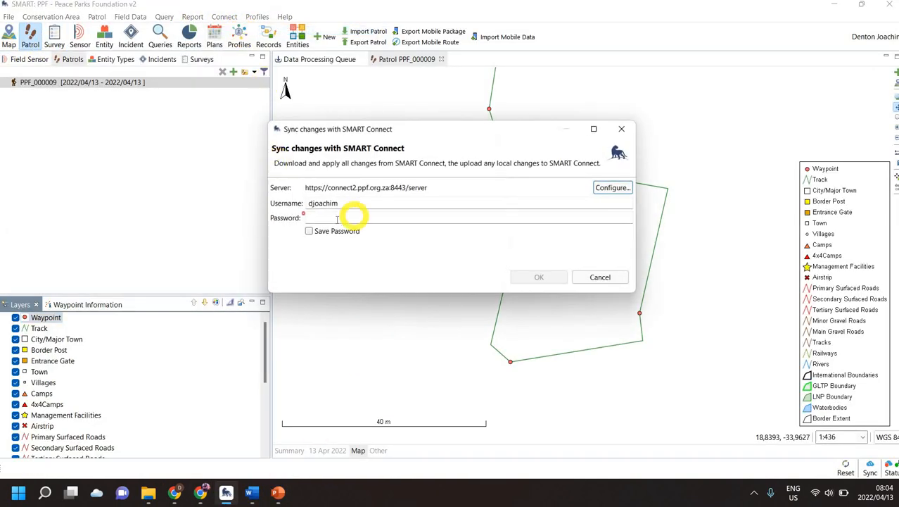
pyautogui.click(337, 218)
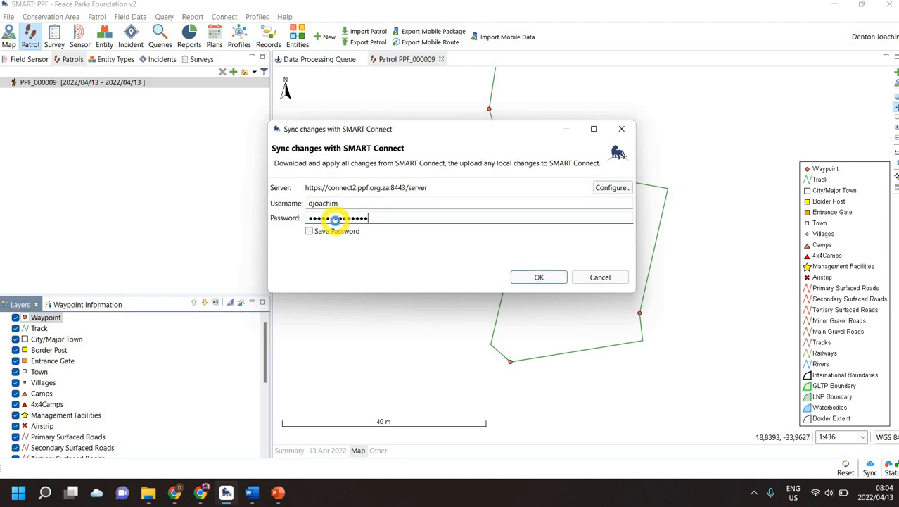
pyautogui.press('Return')
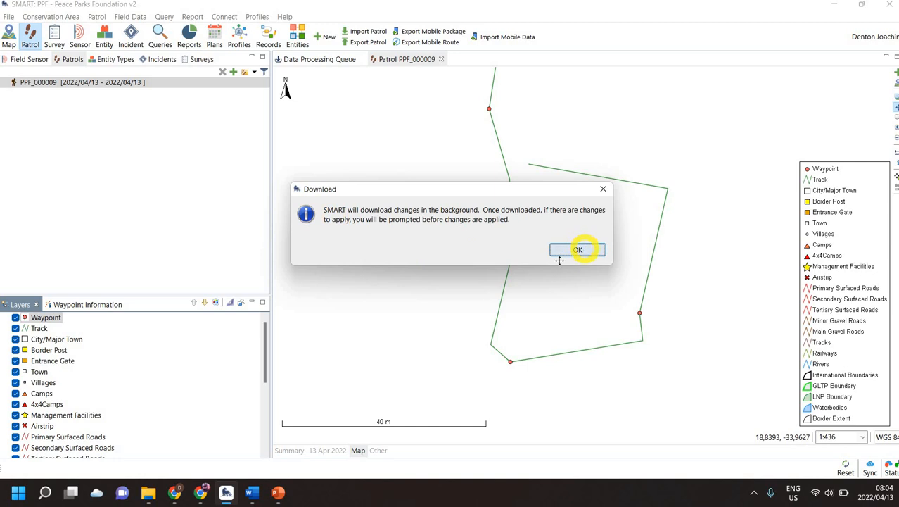
pyautogui.click(584, 249)
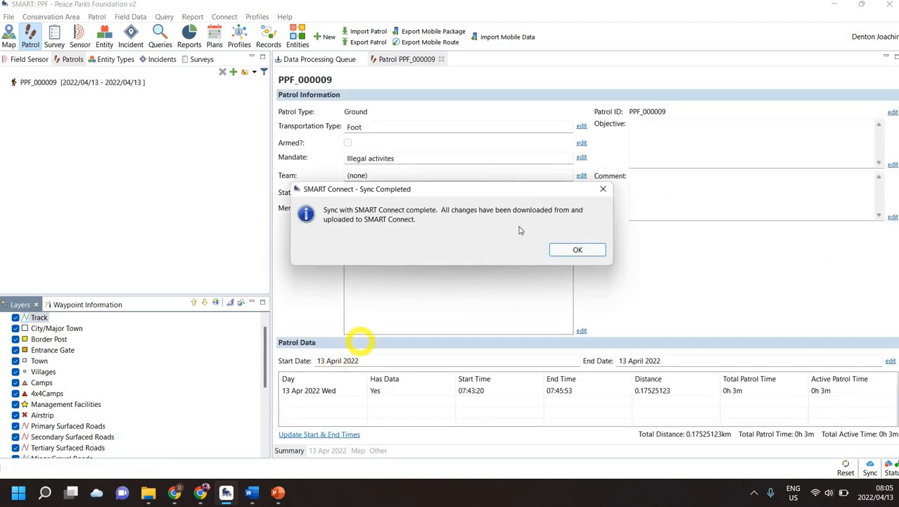
# Dismiss Sync Completed and select the newly synced Data Entry user in the Employee List.
pyautogui.click(592, 252)
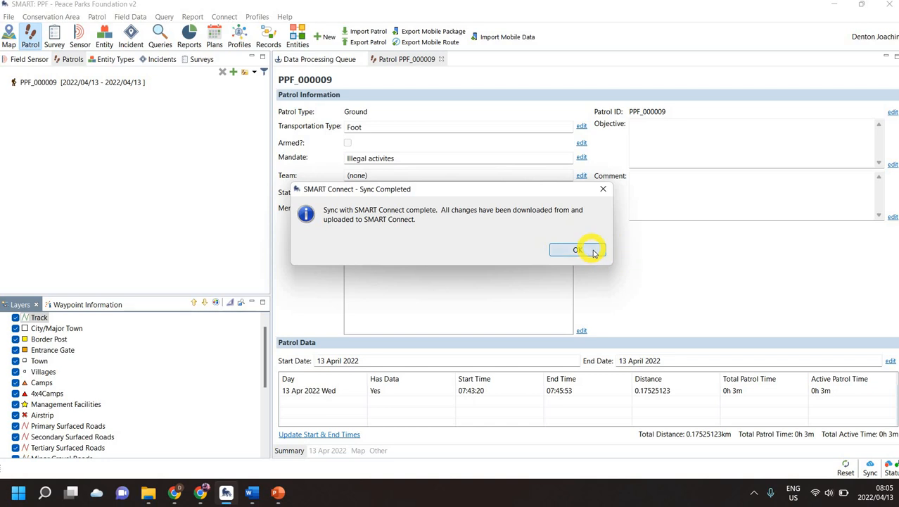
pyautogui.click(49, 17)
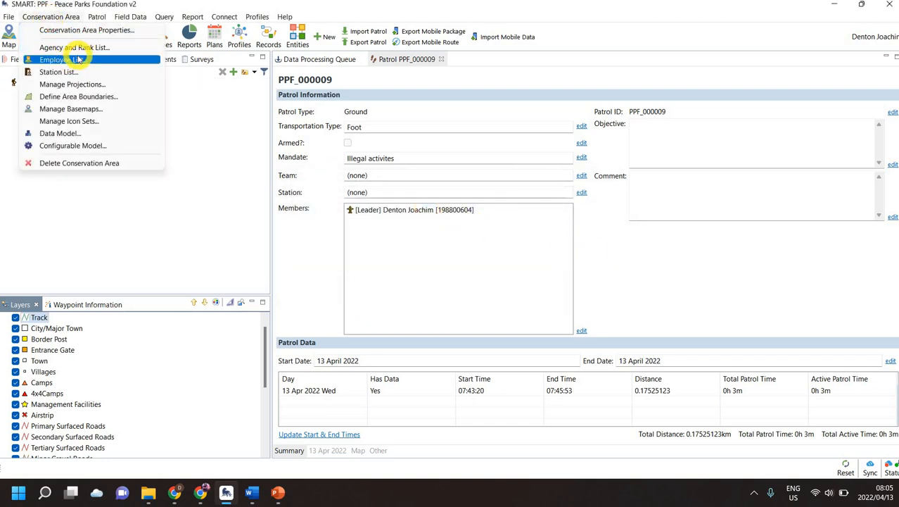
pyautogui.click(79, 59)
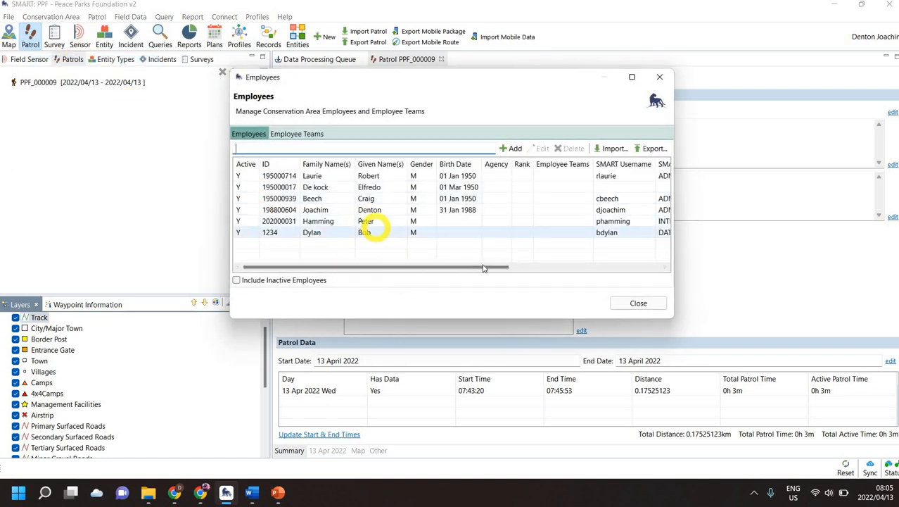
pyautogui.click(359, 232)
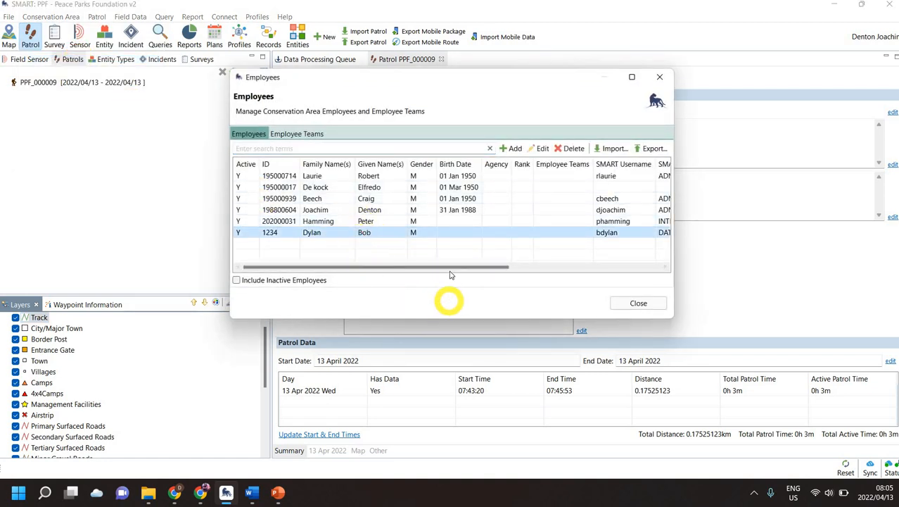
# Scroll across the new employee's columns to review its details, then close the Employee List.
pyautogui.click(449, 270)
pyautogui.moveTo(485, 271); pyautogui.dragTo(528, 263)
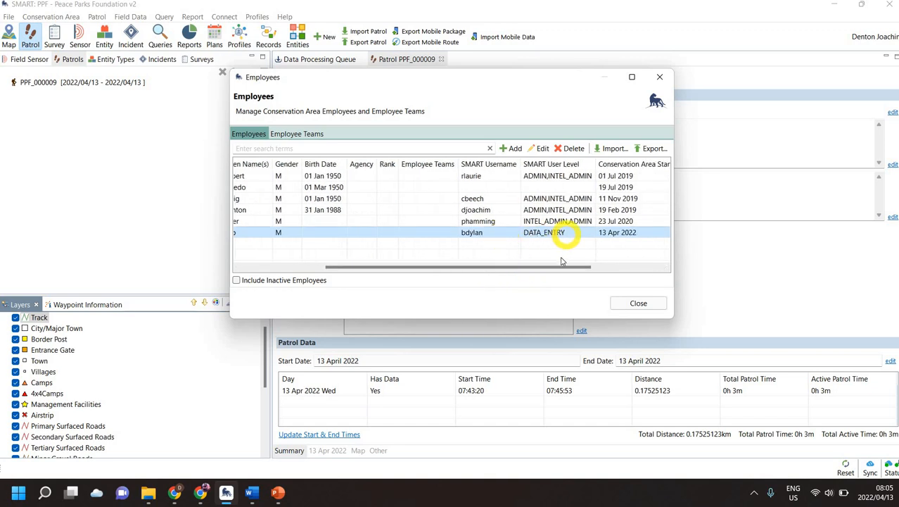
pyautogui.moveTo(563, 266); pyautogui.dragTo(595, 263)
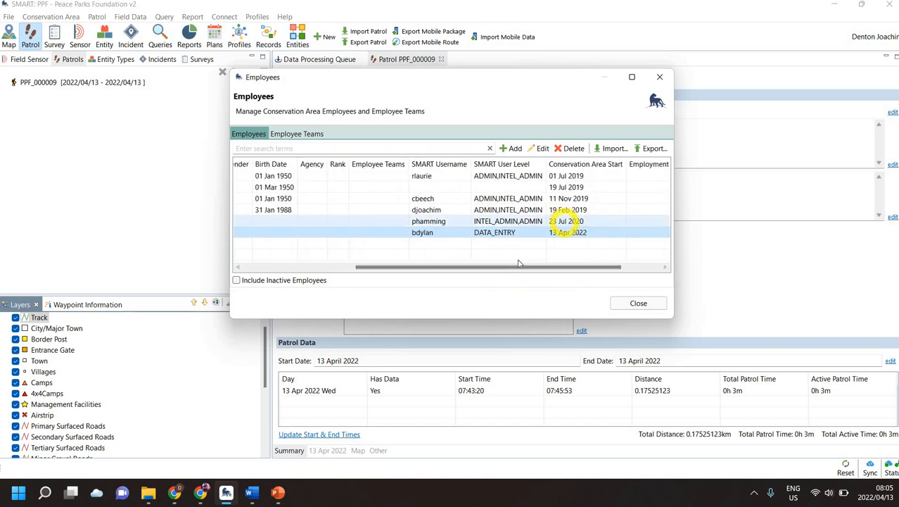
pyautogui.moveTo(516, 267); pyautogui.dragTo(399, 276)
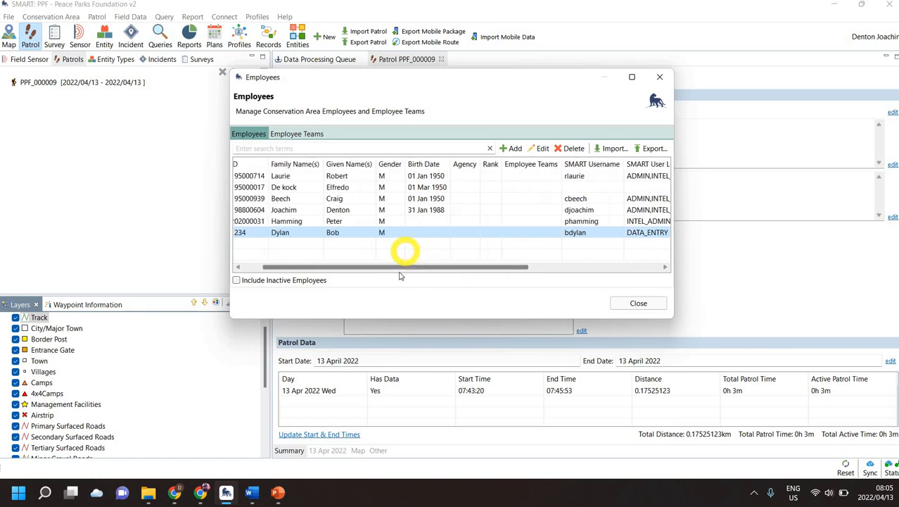
pyautogui.click(638, 304)
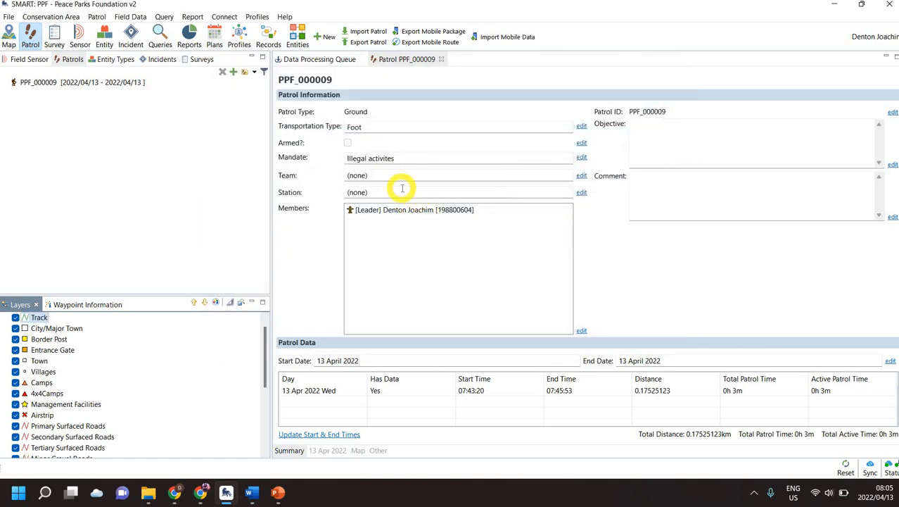